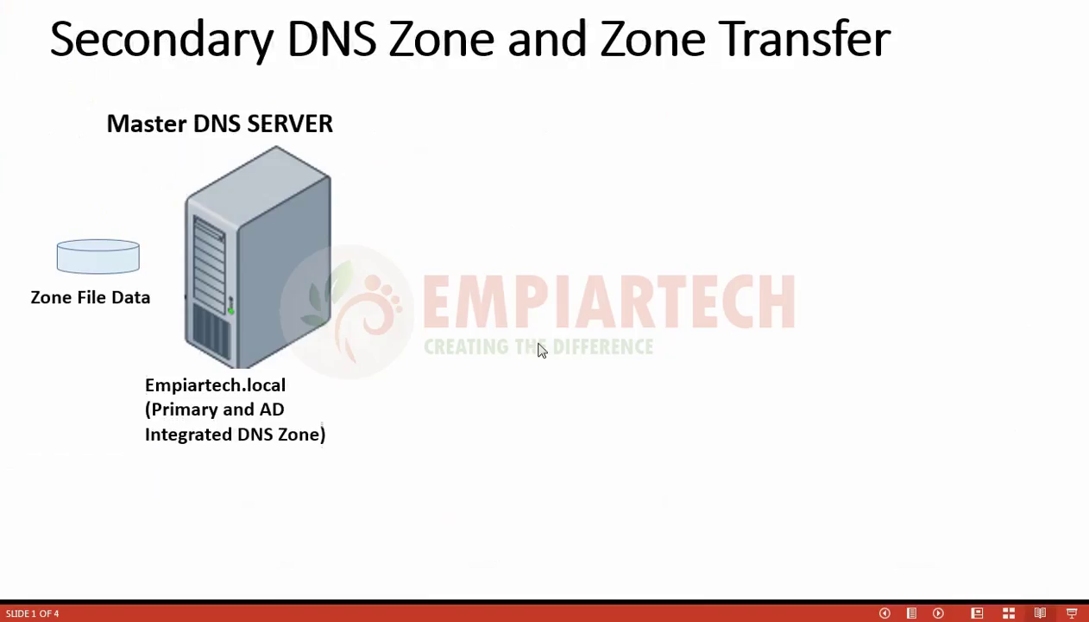
pyautogui.click(541, 349)
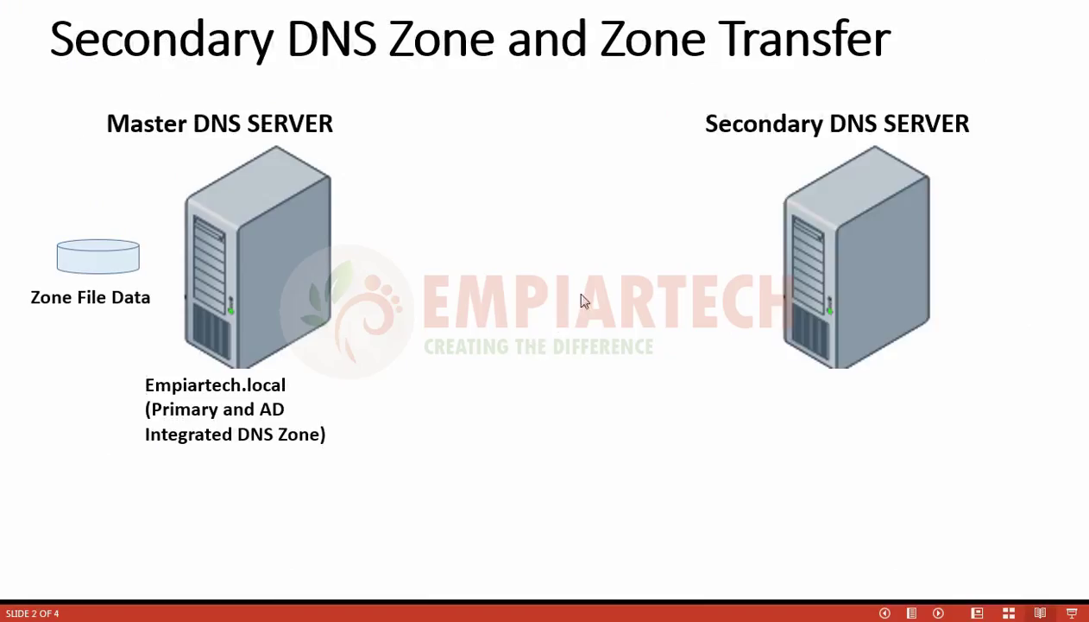
pyautogui.click(806, 255)
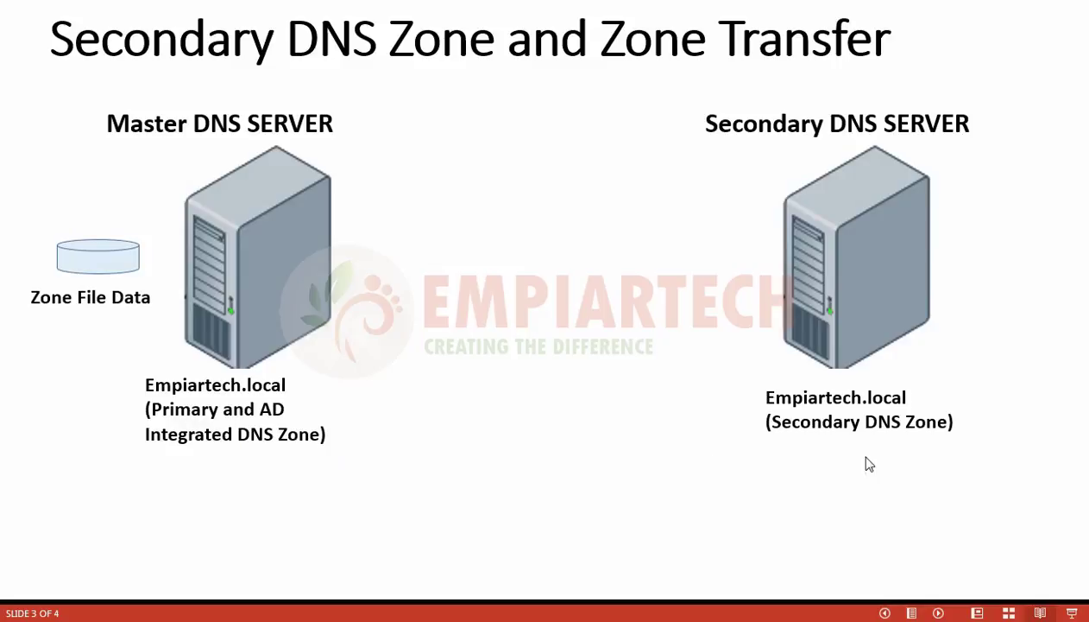
pyautogui.click(824, 448)
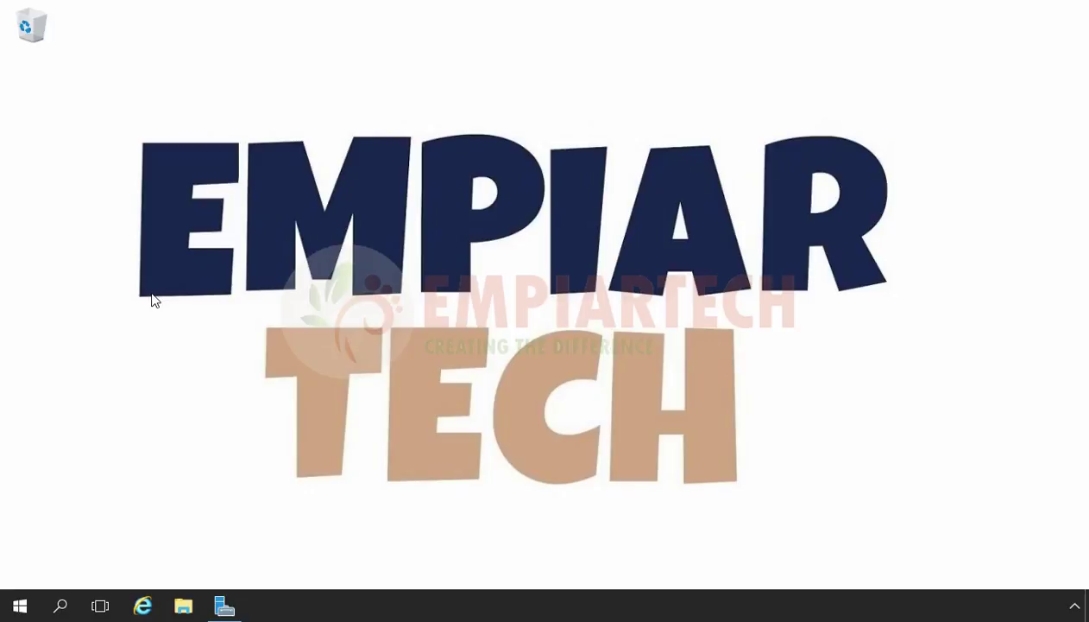
# Step: Open the Internet Protocol Version 4 (TCP/IPv4) properties of the Ethernet adapter
pyautogui.rightClick(22, 613)
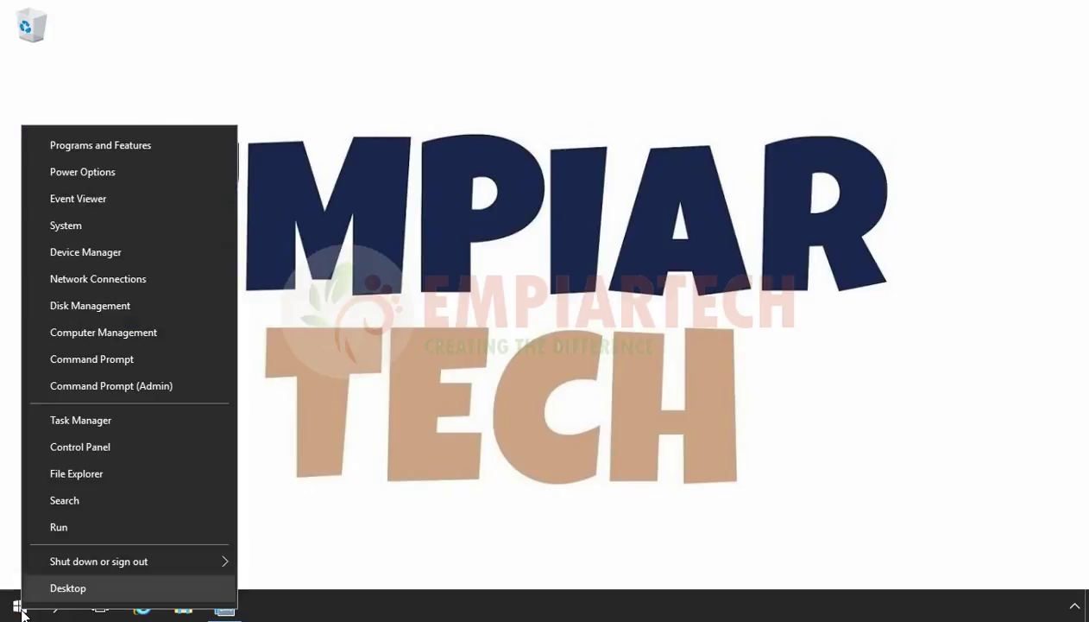
pyautogui.click(86, 284)
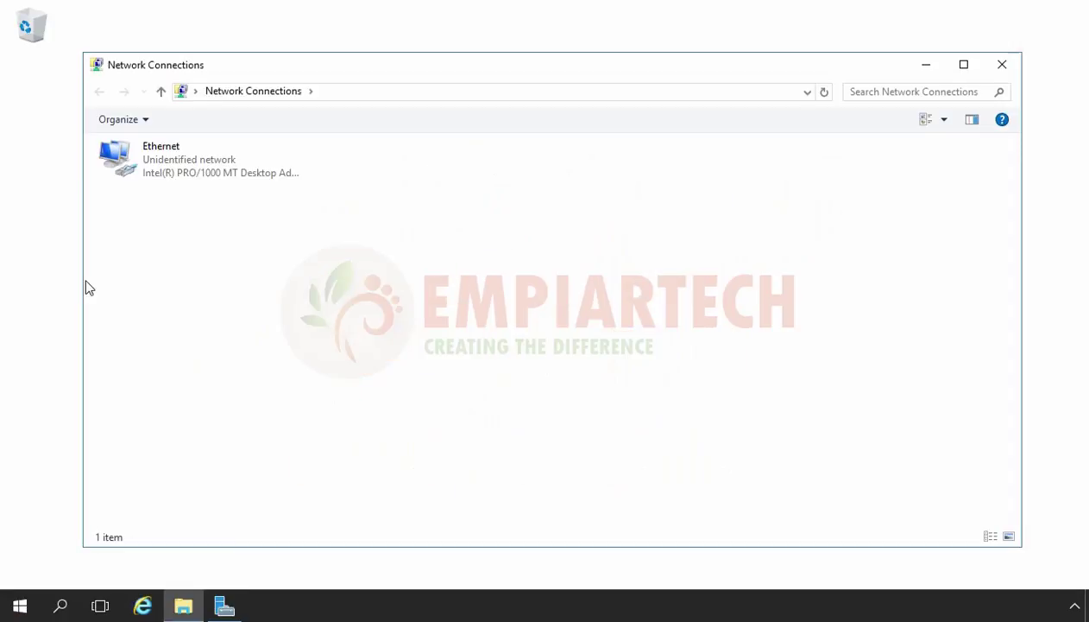
pyautogui.click(165, 158)
pyautogui.rightClick(164, 156)
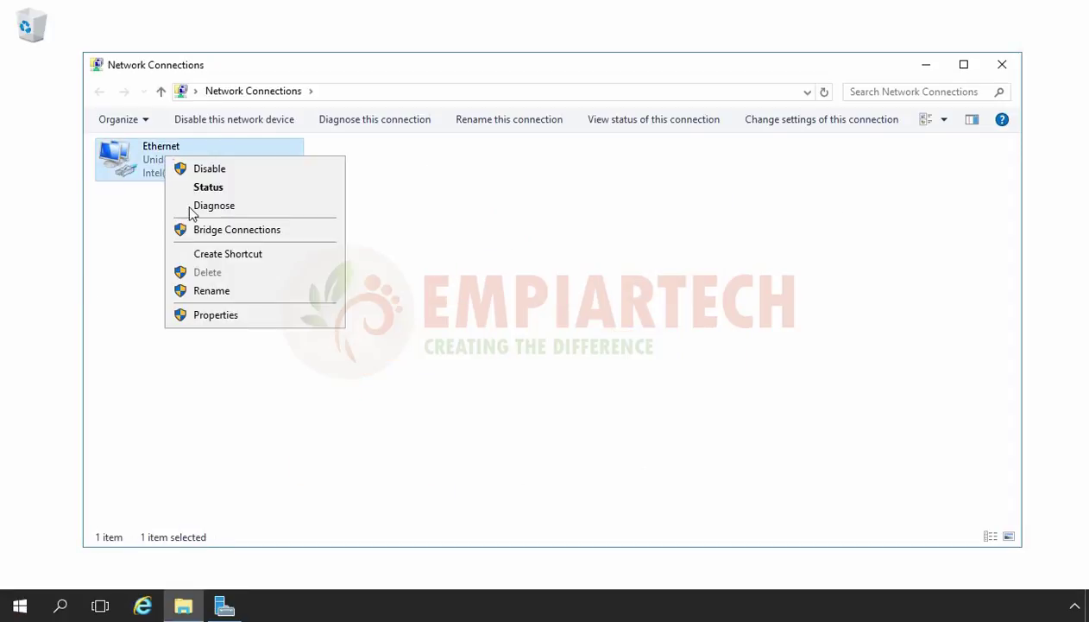
pyautogui.click(210, 316)
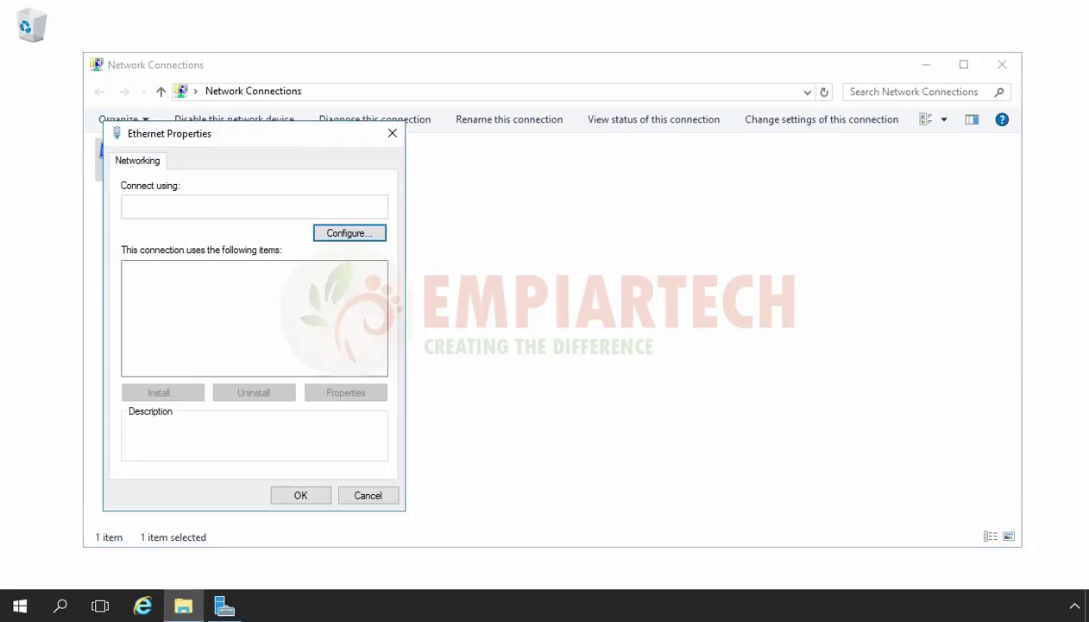
pyautogui.click(192, 311)
pyautogui.click(340, 395)
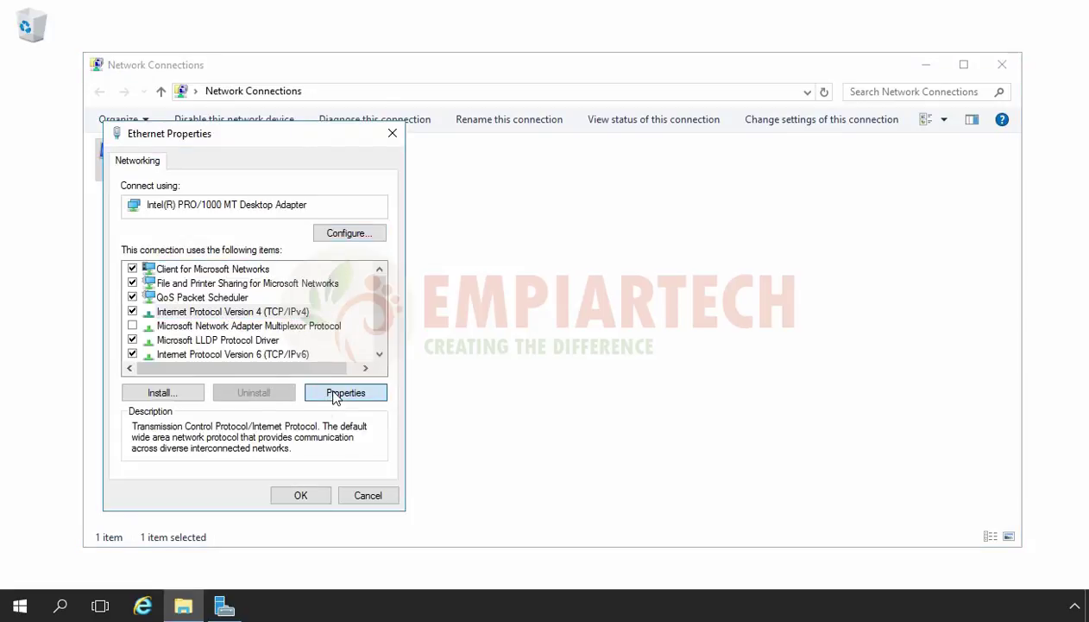
# Step: Assign the static IP address 192.168.1.6 with subnet mask 255.255.255.0 and default gateway 192.168.1.1
pyautogui.click(259, 317)
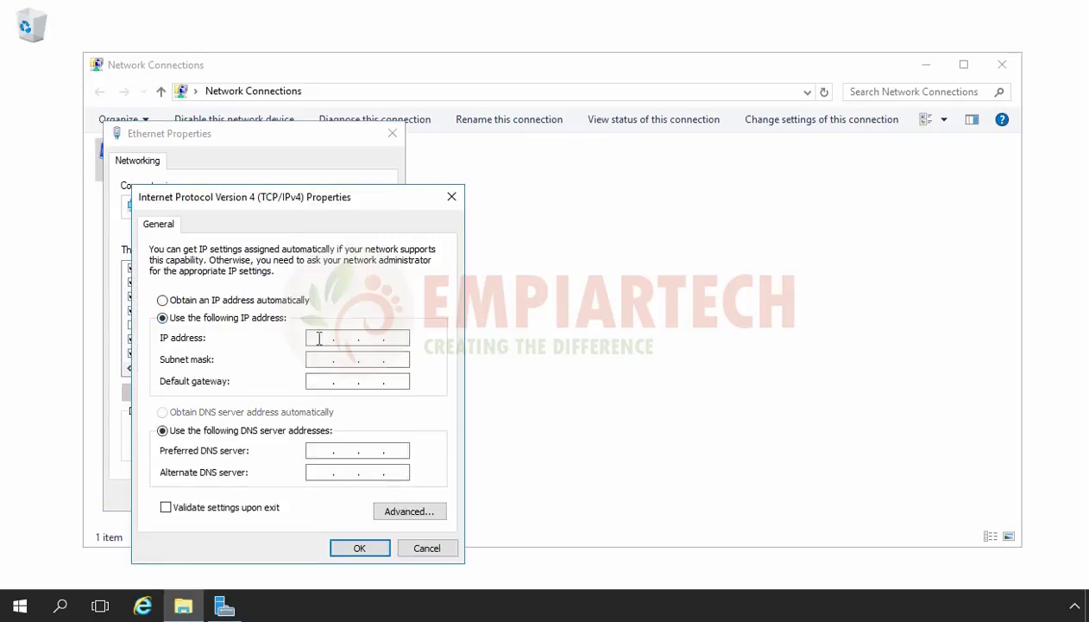
pyautogui.write('192 . 168 . 1 . 6')
pyautogui.press('Tab')
pyautogui.click(320, 381)
pyautogui.write('192.168.1.1')
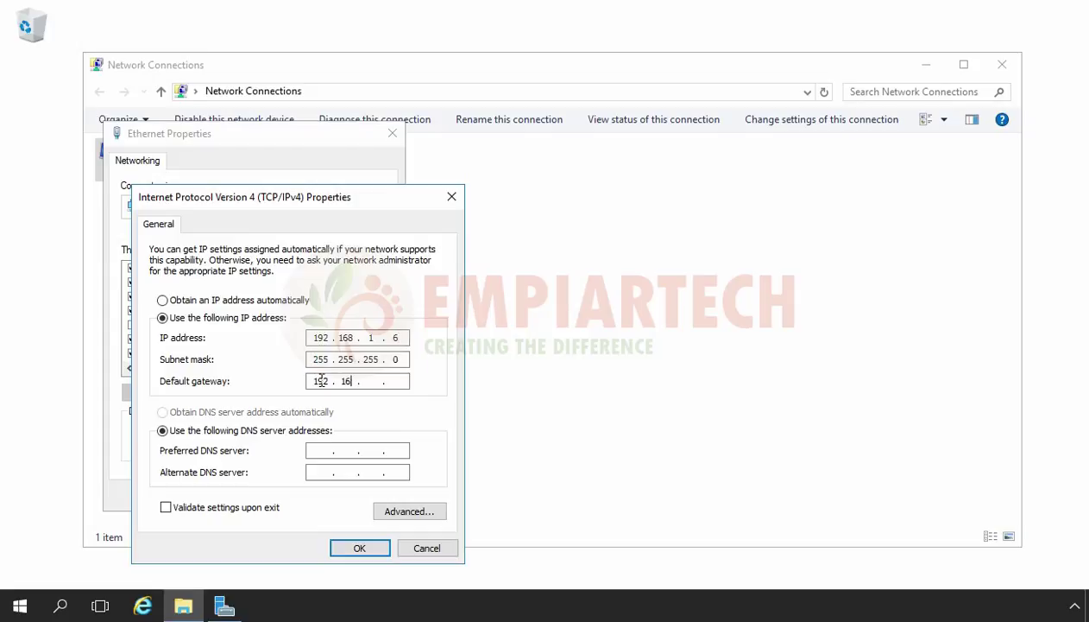
# Step: Set the preferred DNS server to 192.168.1.5, then apply the adapter settings and close the network connections
pyautogui.press('Tab')
pyautogui.press('Tab')
pyautogui.write('192 . 168 . 1 . 5')
pyautogui.click(348, 547)
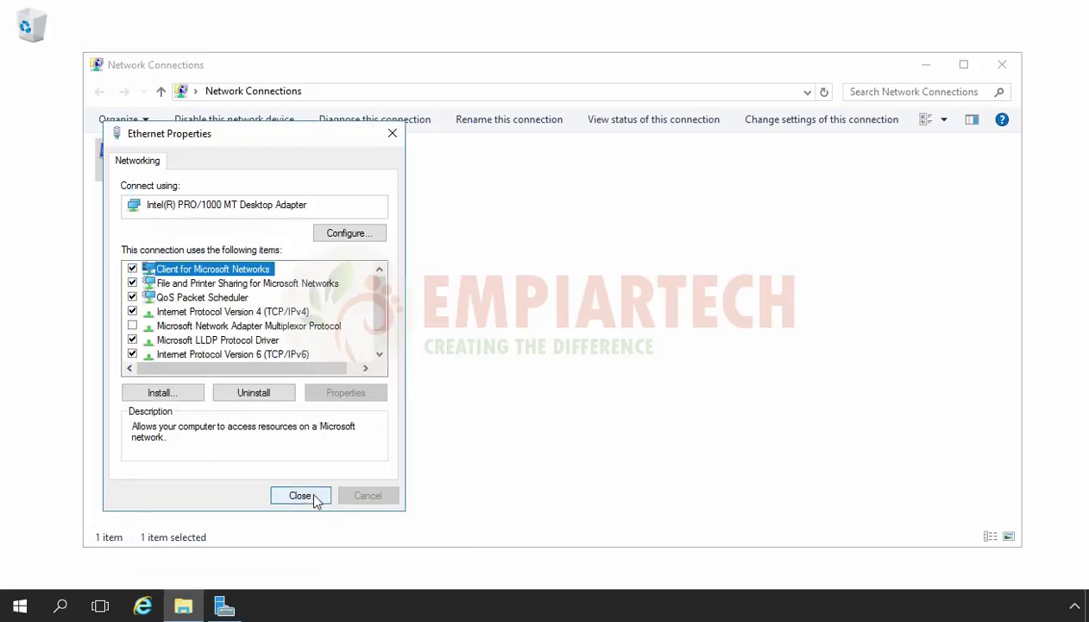
pyautogui.click(309, 502)
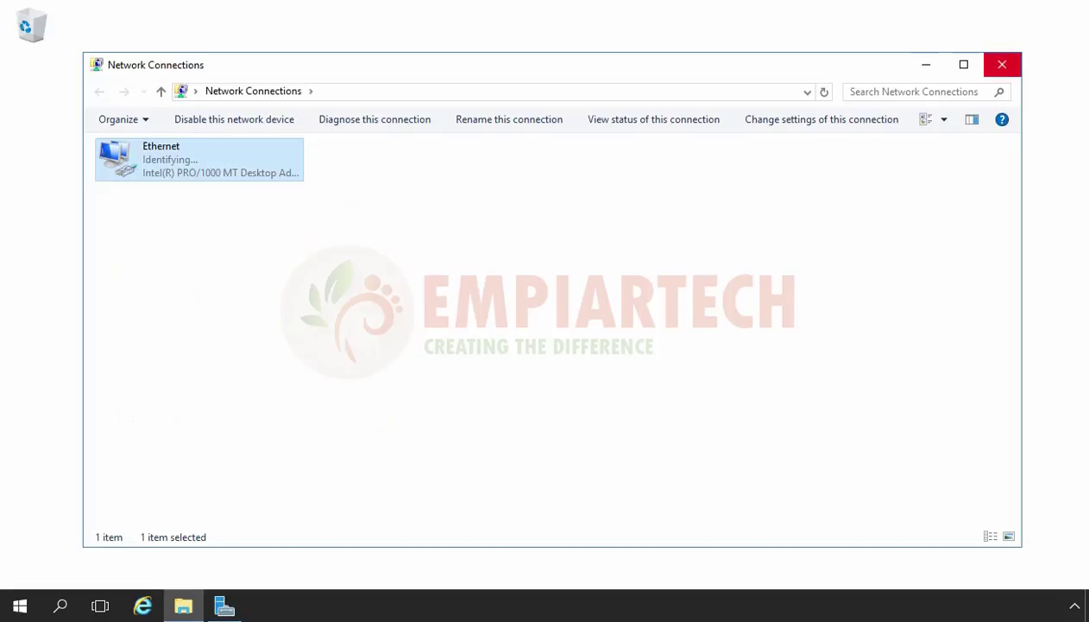
pyautogui.click(1002, 64)
# Step: Test connectivity to the master DNS server by running ping 192.168.1.5 in Command Prompt, then close it
pyautogui.rightClick(20, 606)
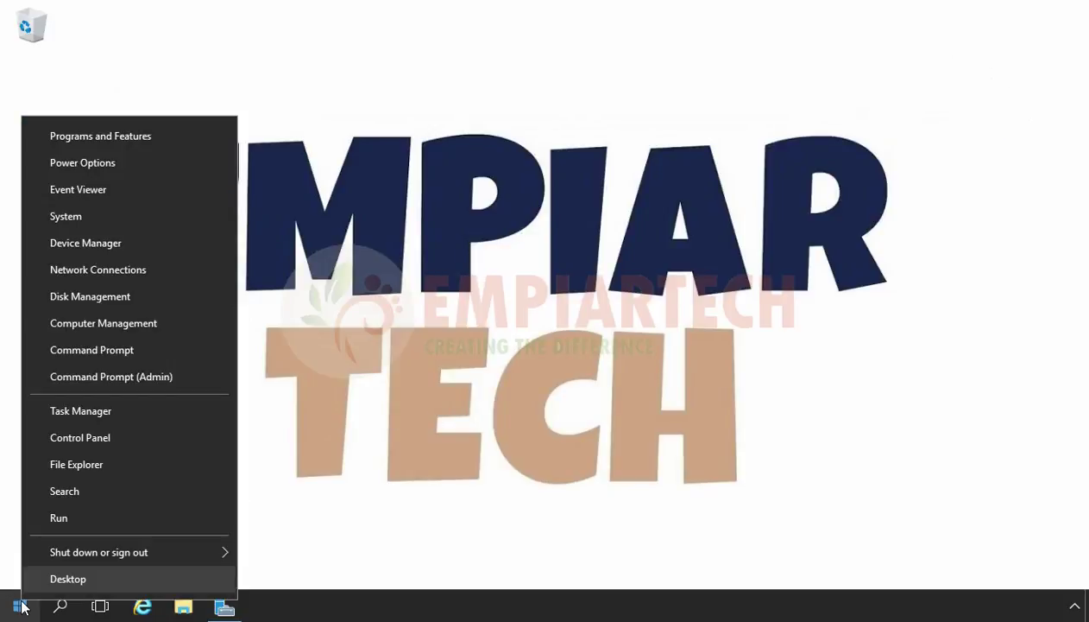
pyautogui.click(79, 347)
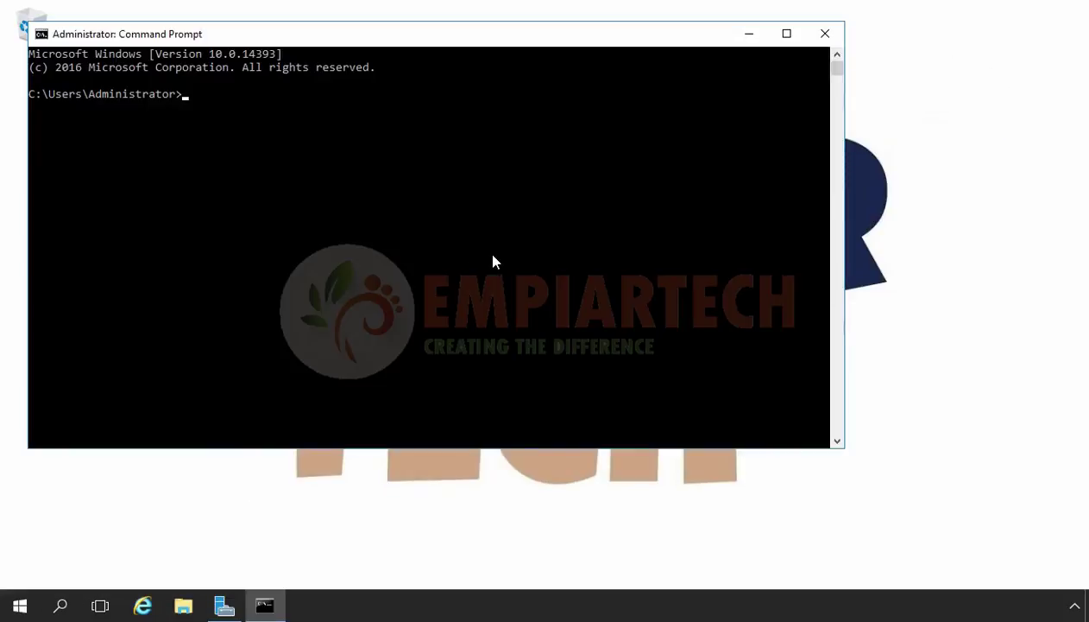
pyautogui.write('ping 192.168.1.5')
pyautogui.press('Return')
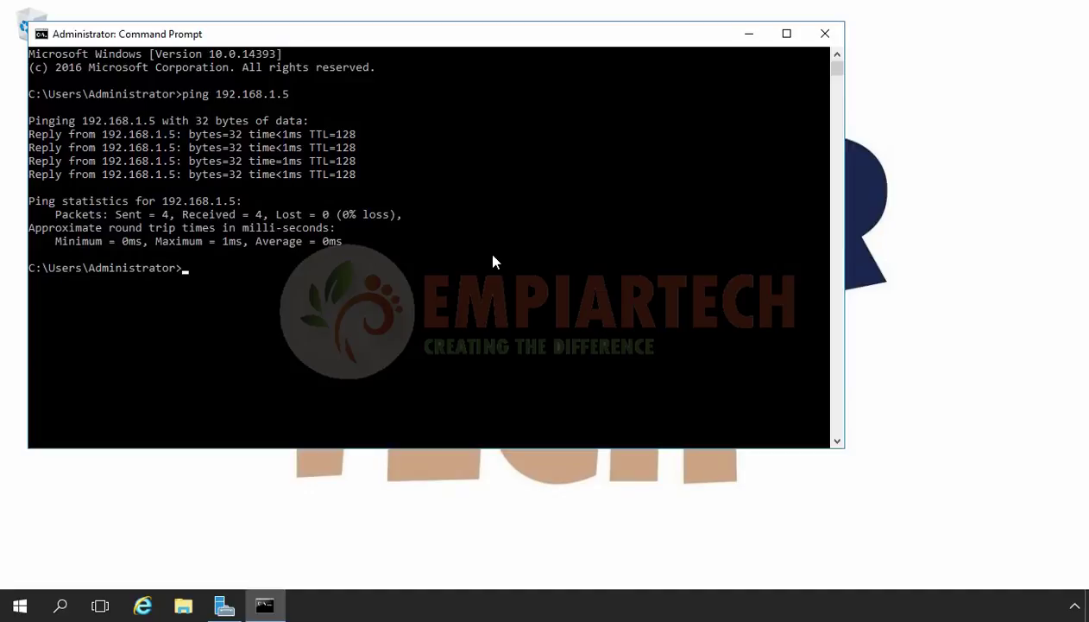
pyautogui.click(824, 35)
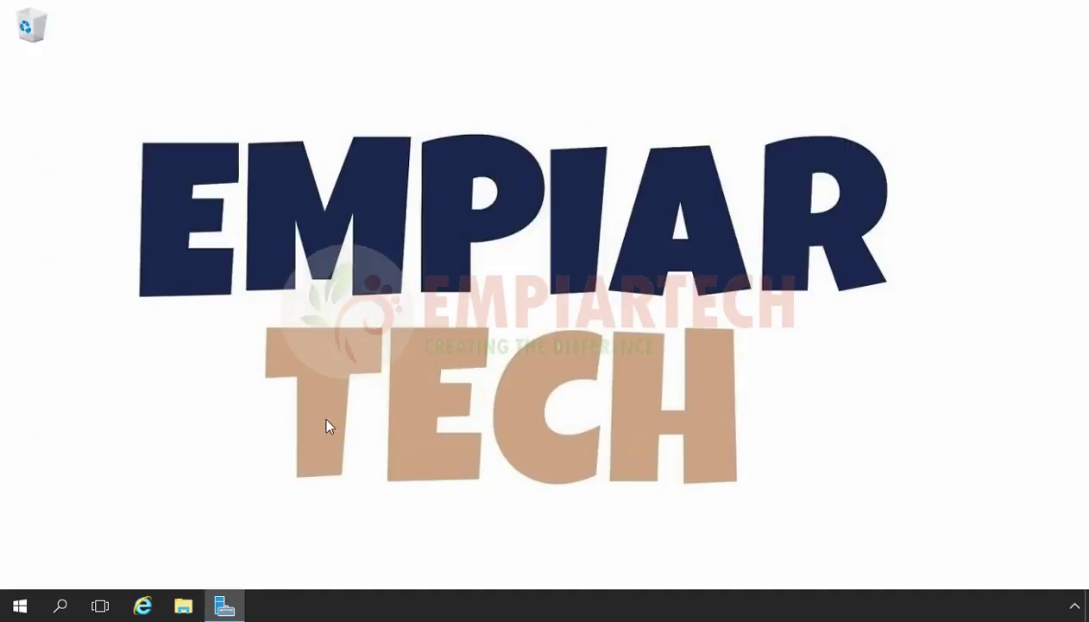
# Step: Switch to Server Manager and start a role-based or feature-based installation of roles with SERVER02 as destination server
pyautogui.click(240, 610)
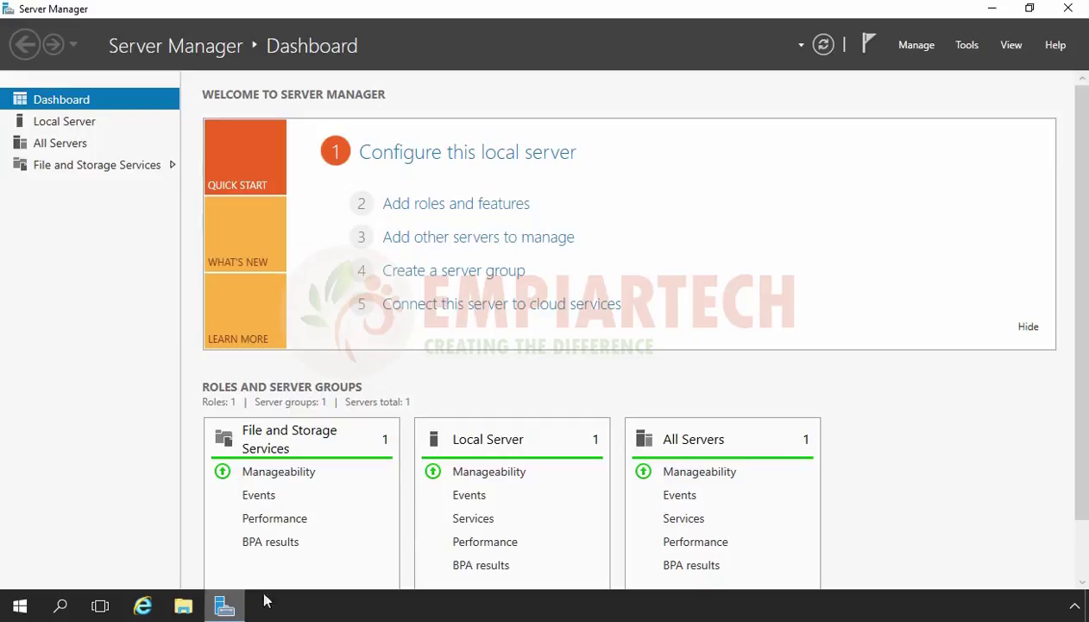
pyautogui.click(420, 207)
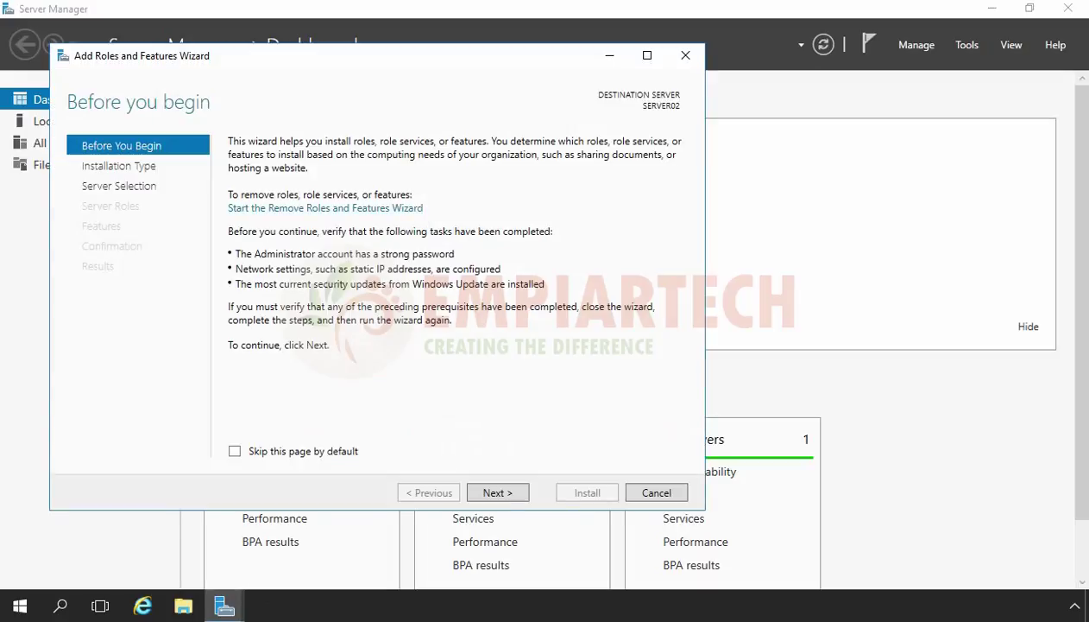
pyautogui.click(499, 493)
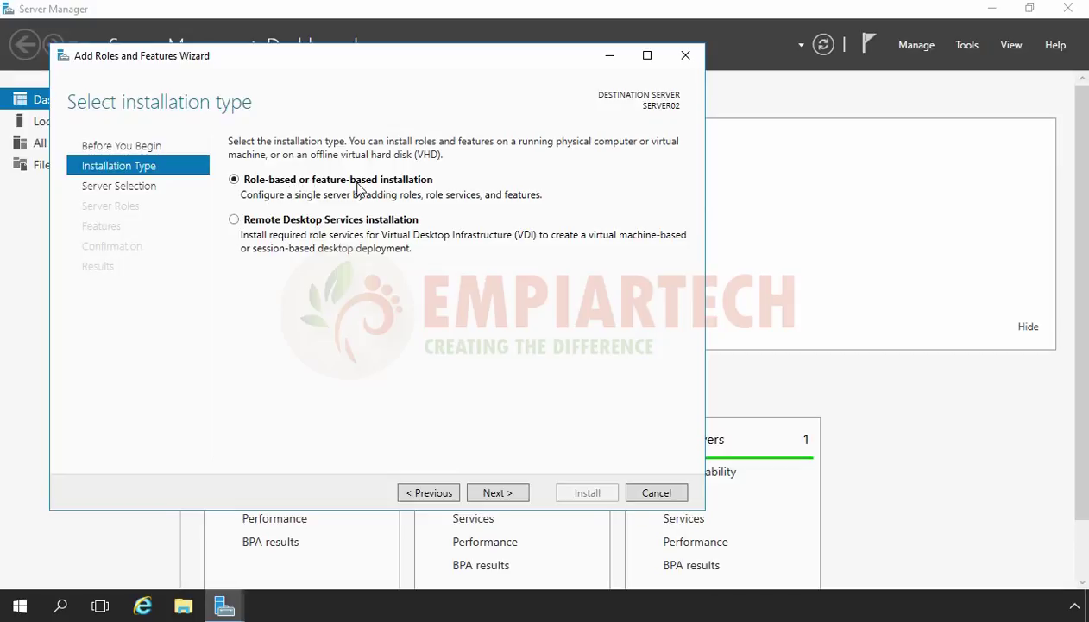
pyautogui.click(499, 493)
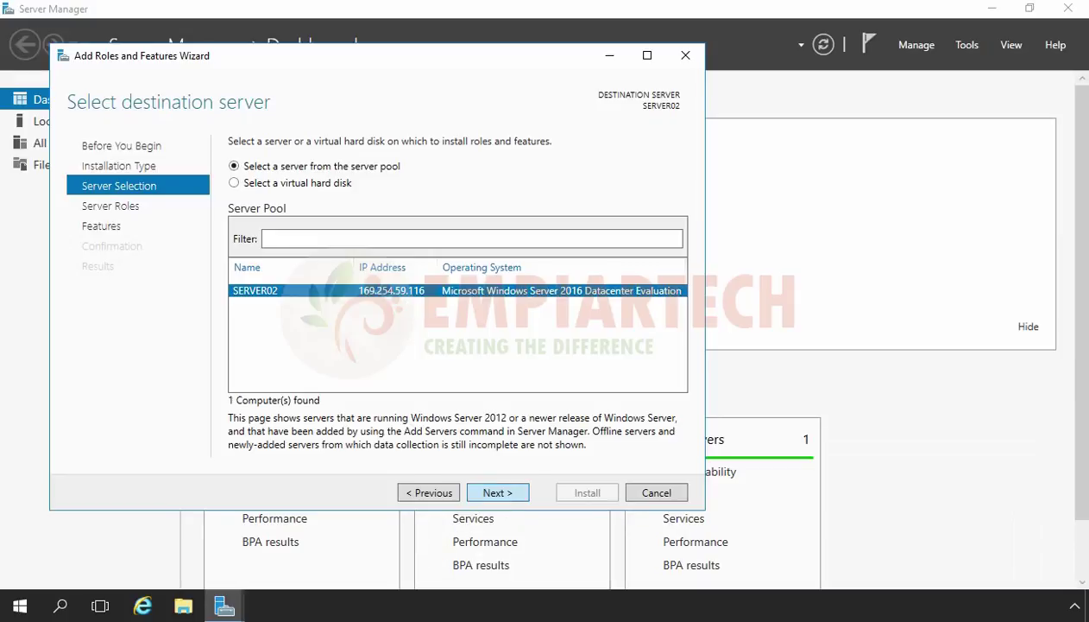
pyautogui.click(498, 492)
# Step: Install the DNS Server role with its required management tools, adding no extra features, and close the wizard
pyautogui.click(285, 286)
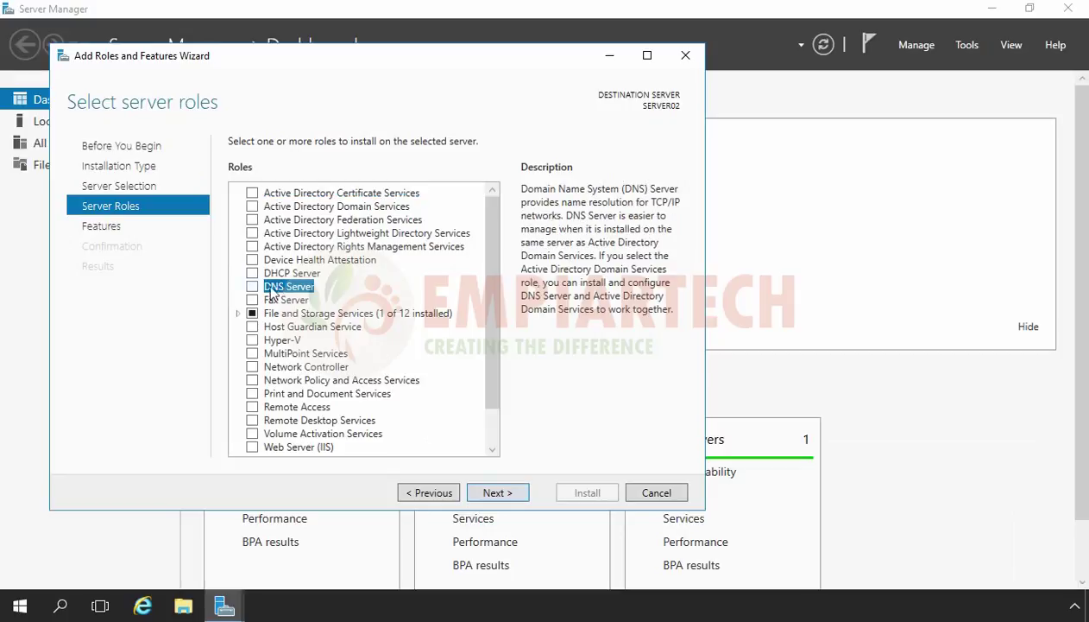
pyautogui.click(252, 286)
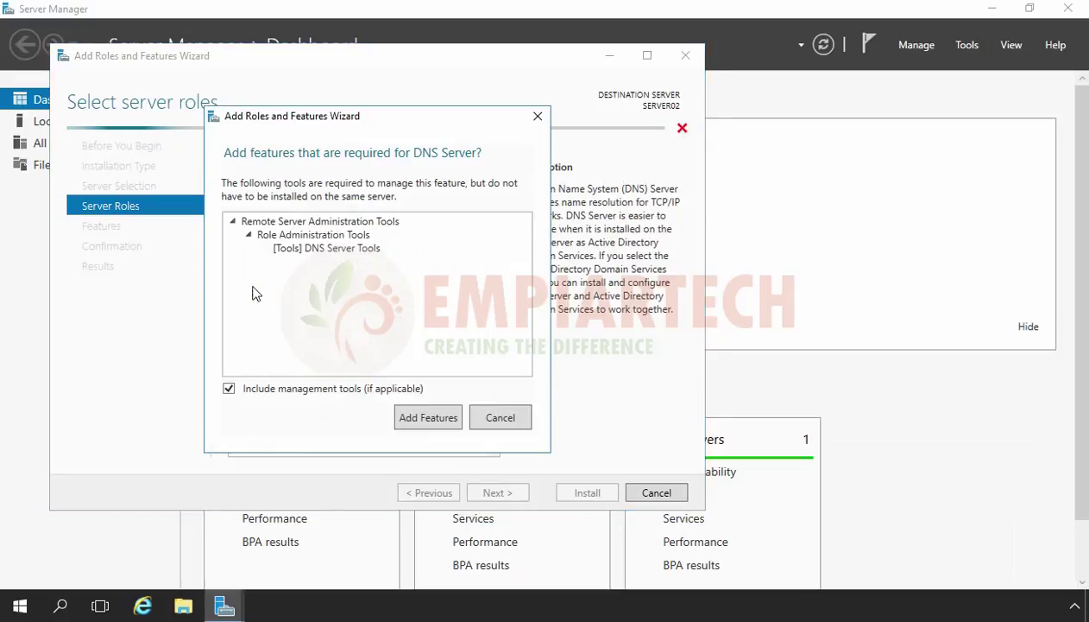
pyautogui.click(423, 418)
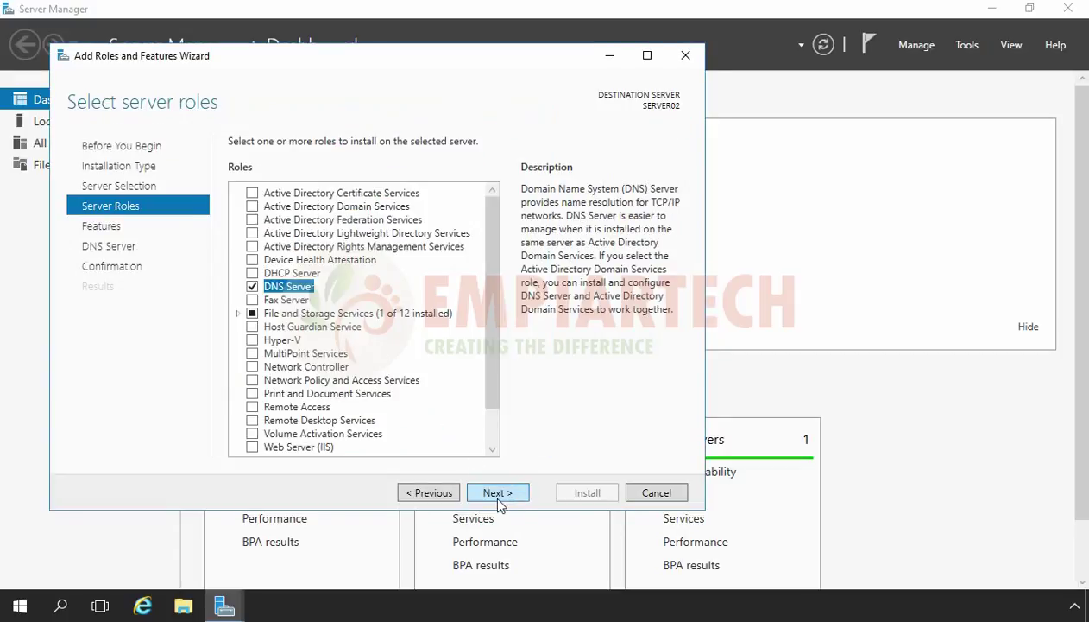
pyautogui.click(495, 497)
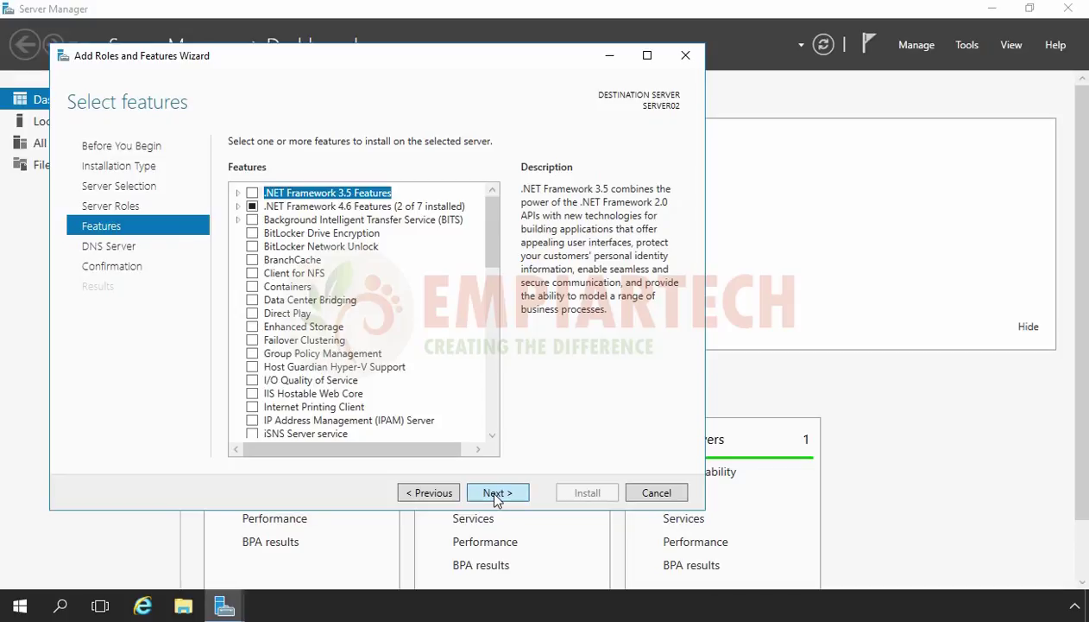
pyautogui.click(495, 497)
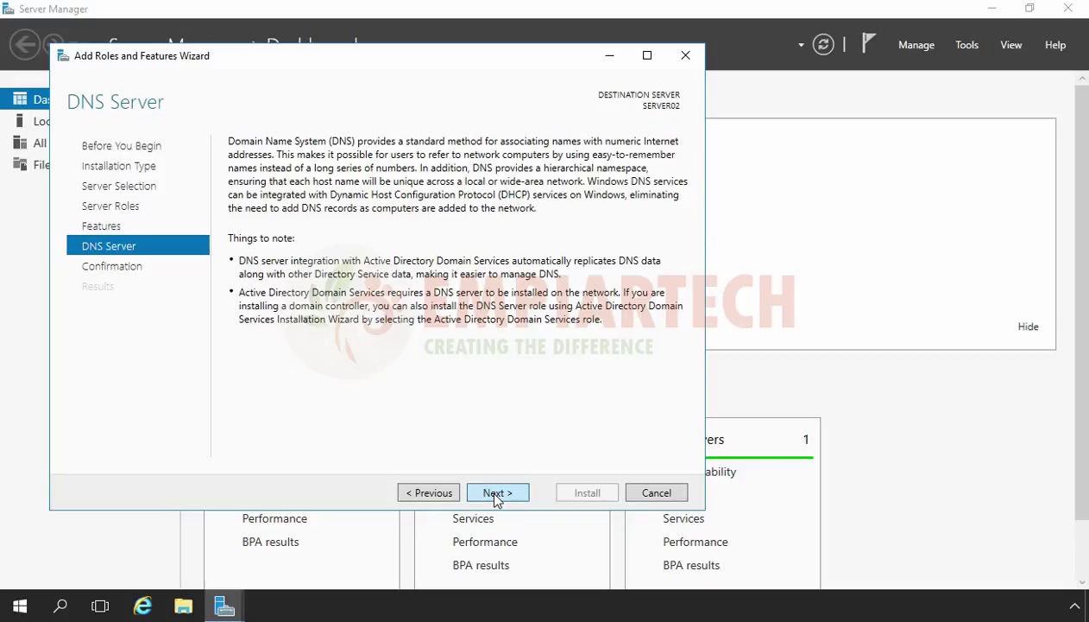
pyautogui.click(496, 498)
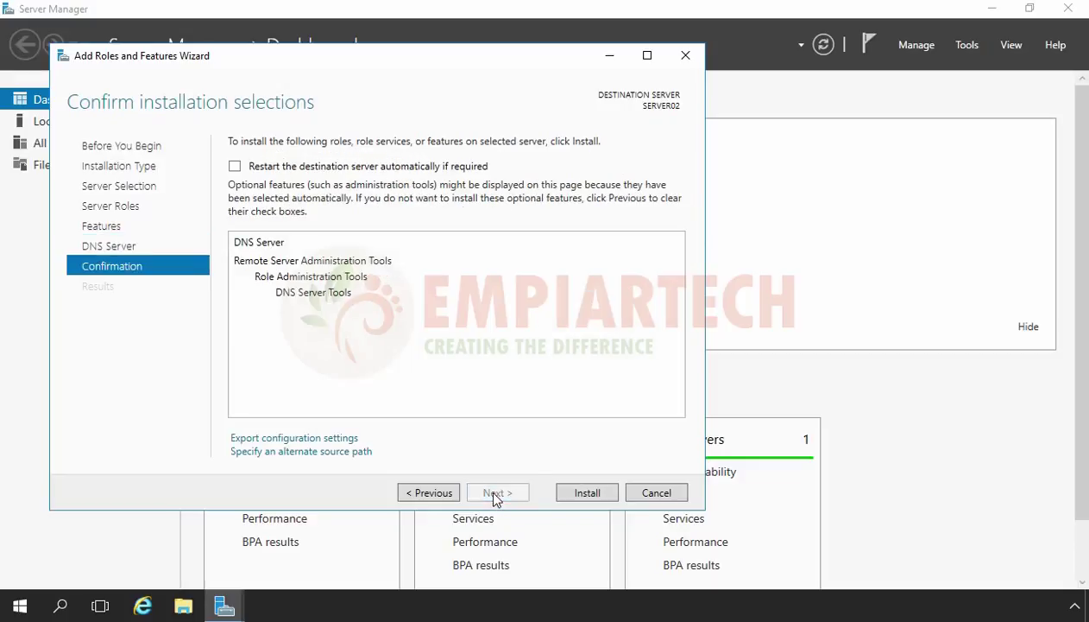
pyautogui.click(586, 495)
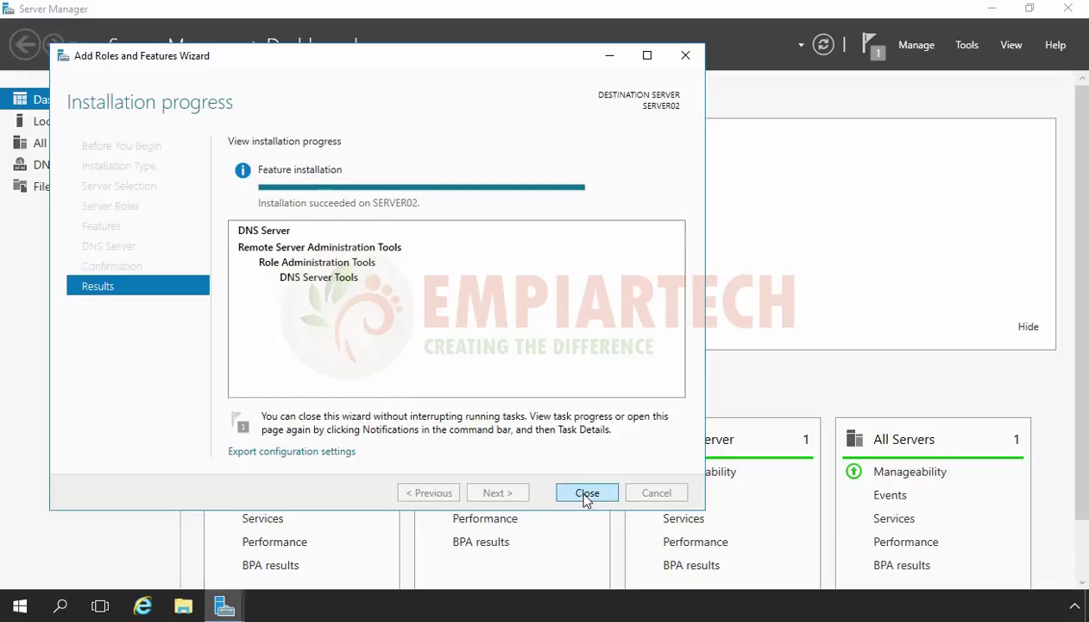
pyautogui.click(586, 494)
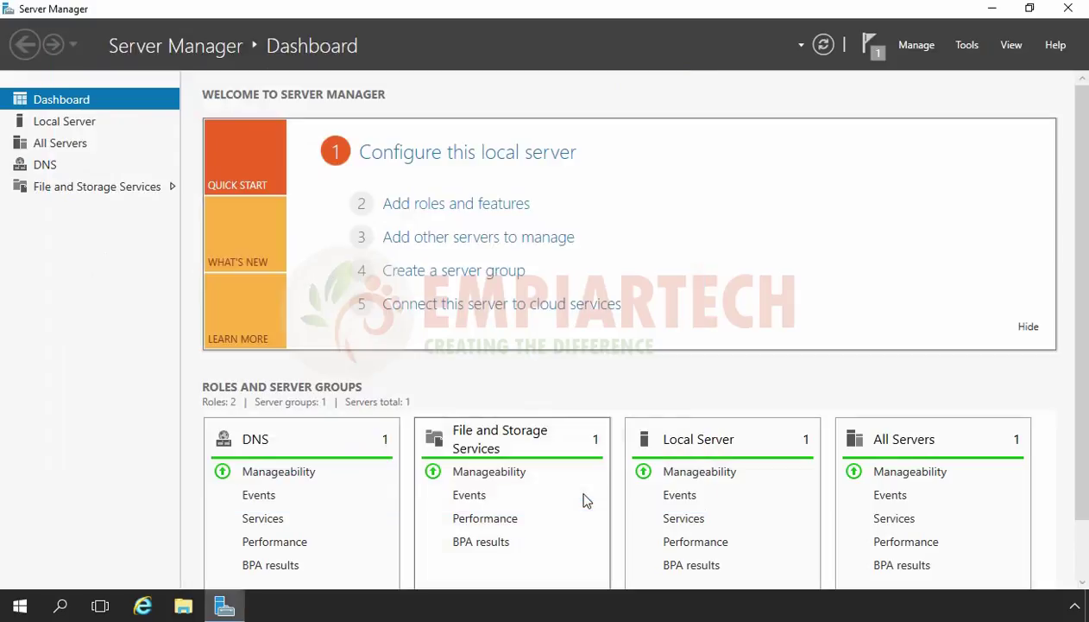
# Step: Open DNS Manager and expand SERVER02 to its Forward Lookup Zones
pyautogui.click(963, 47)
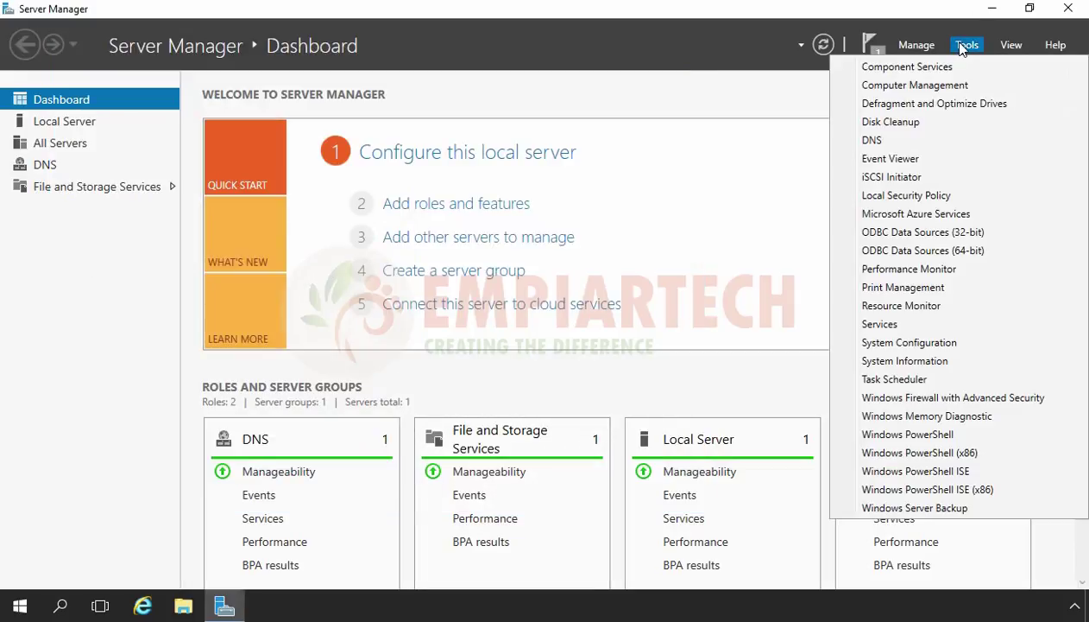
pyautogui.click(924, 143)
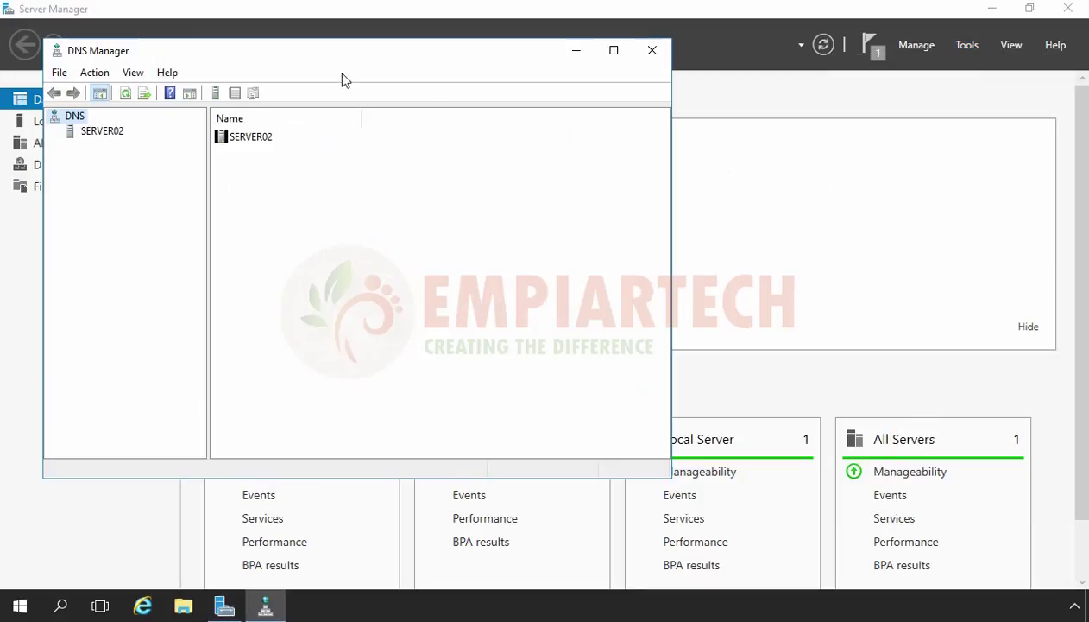
pyautogui.doubleClick(98, 135)
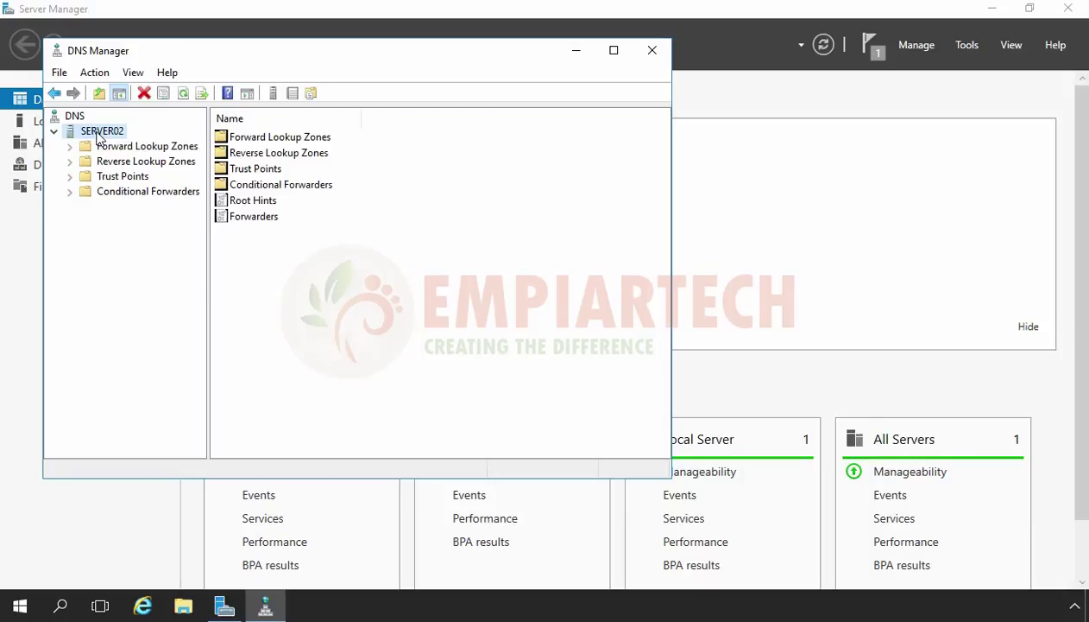
pyautogui.click(105, 150)
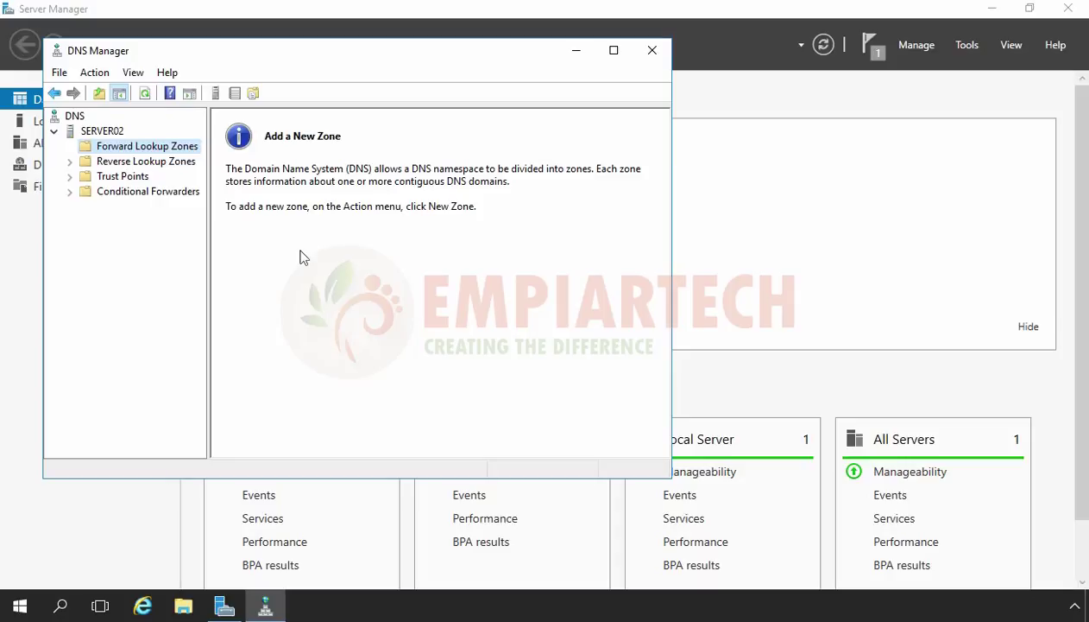
# Step: Start a new secondary zone named empiartech.local under Forward Lookup Zones on SERVER02
pyautogui.rightClick(144, 149)
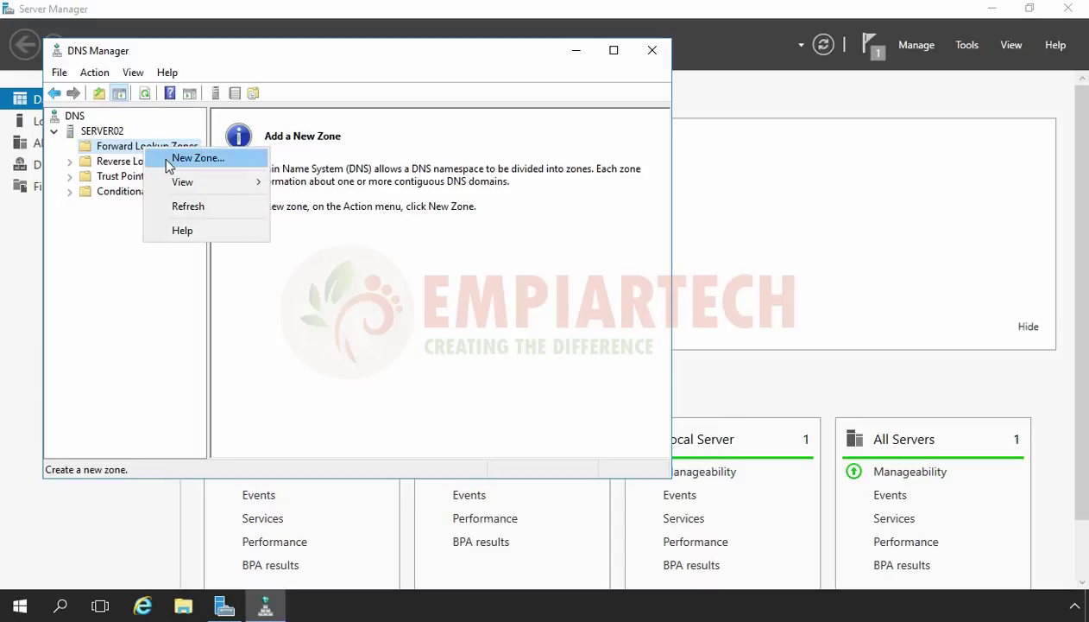
pyautogui.click(169, 160)
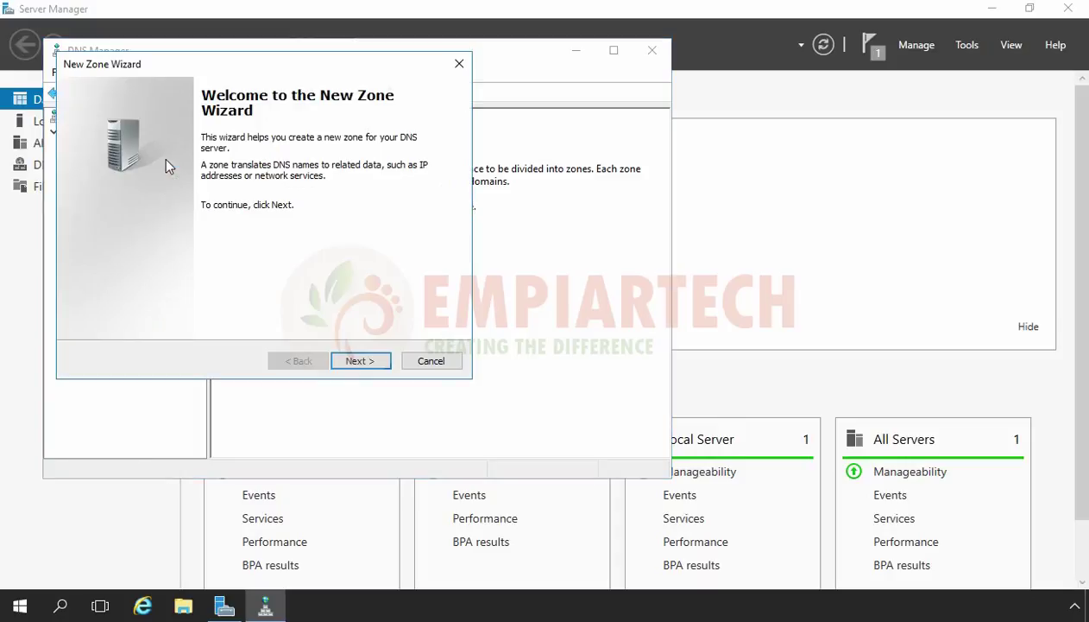
pyautogui.click(363, 368)
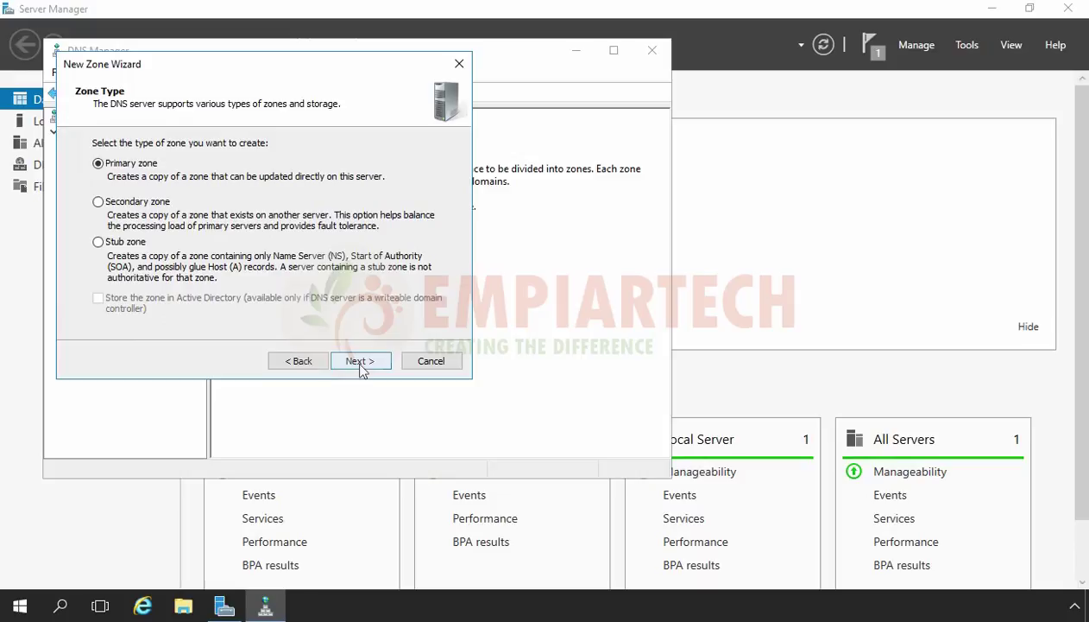
pyautogui.click(98, 202)
pyautogui.click(354, 363)
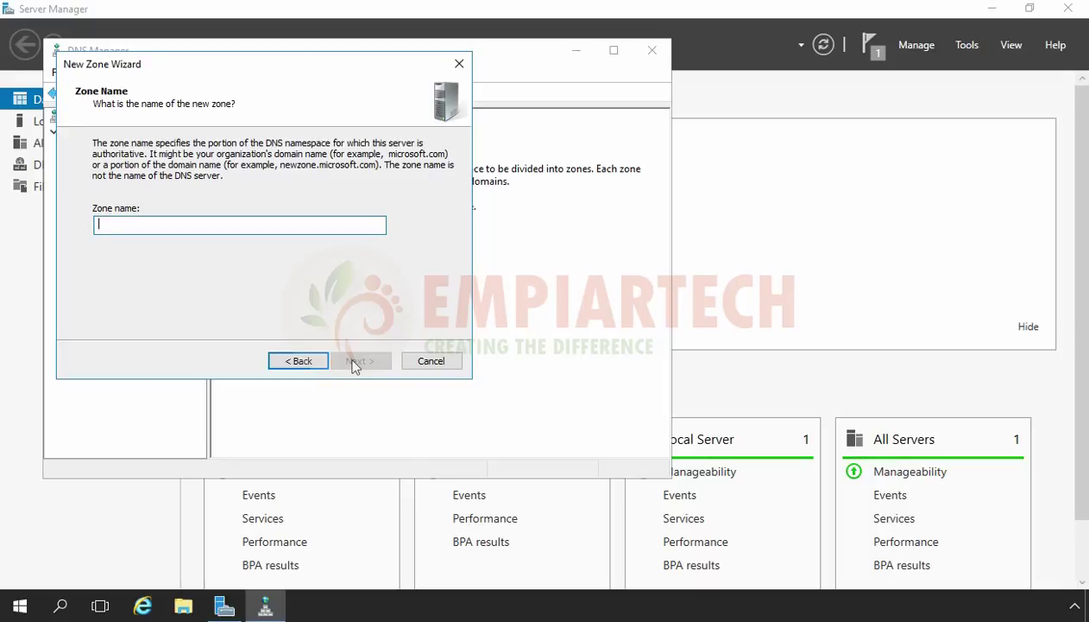
pyautogui.write('empiart')
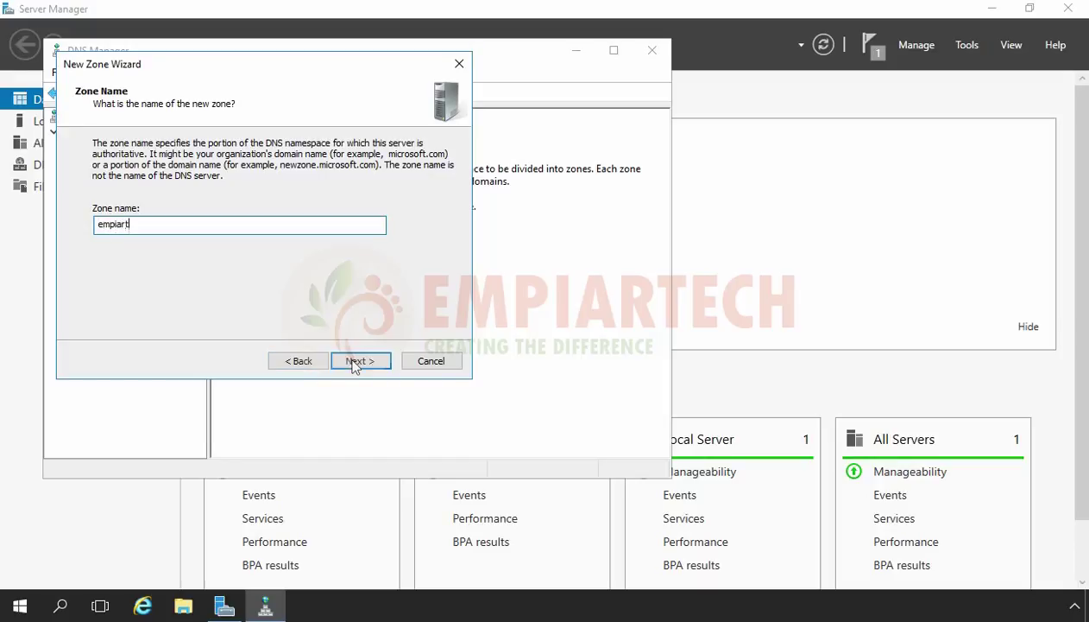
pyautogui.write('ech.local')
pyautogui.click(354, 362)
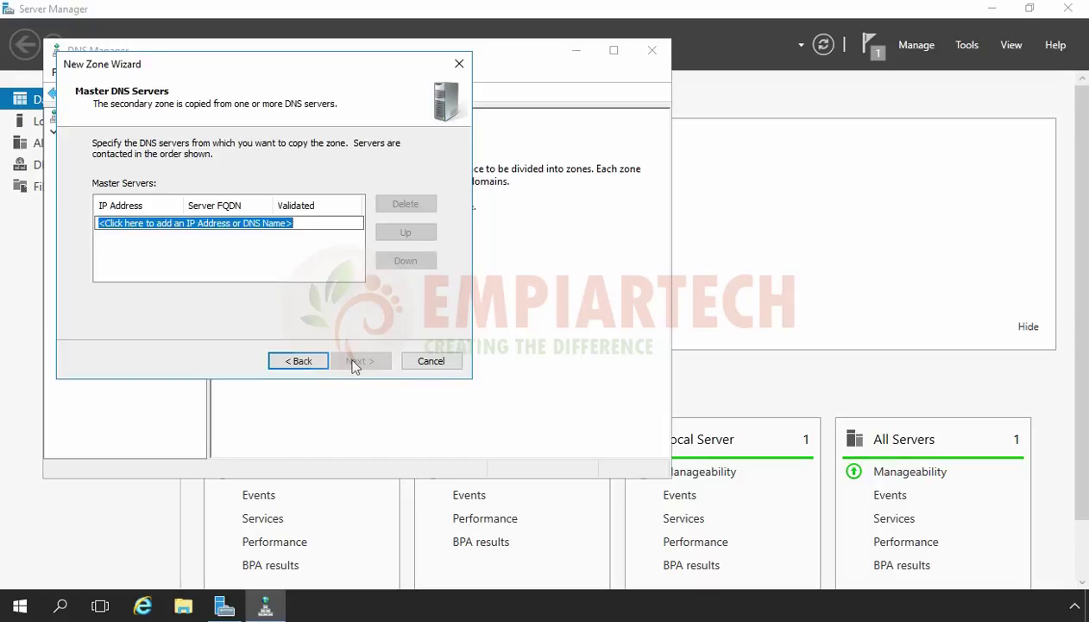
# Step: Specify 192.168.1.5 as the zone's master DNS server, finish the wizard and open the new empiartech.local zone
pyautogui.write('192.168.1.5')
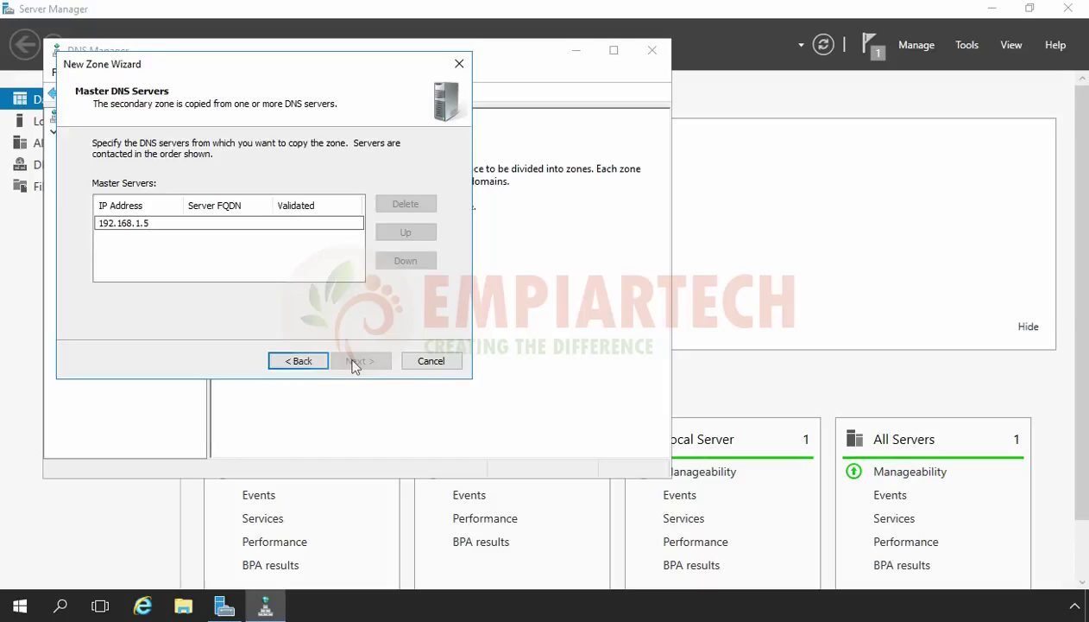
pyautogui.click(281, 265)
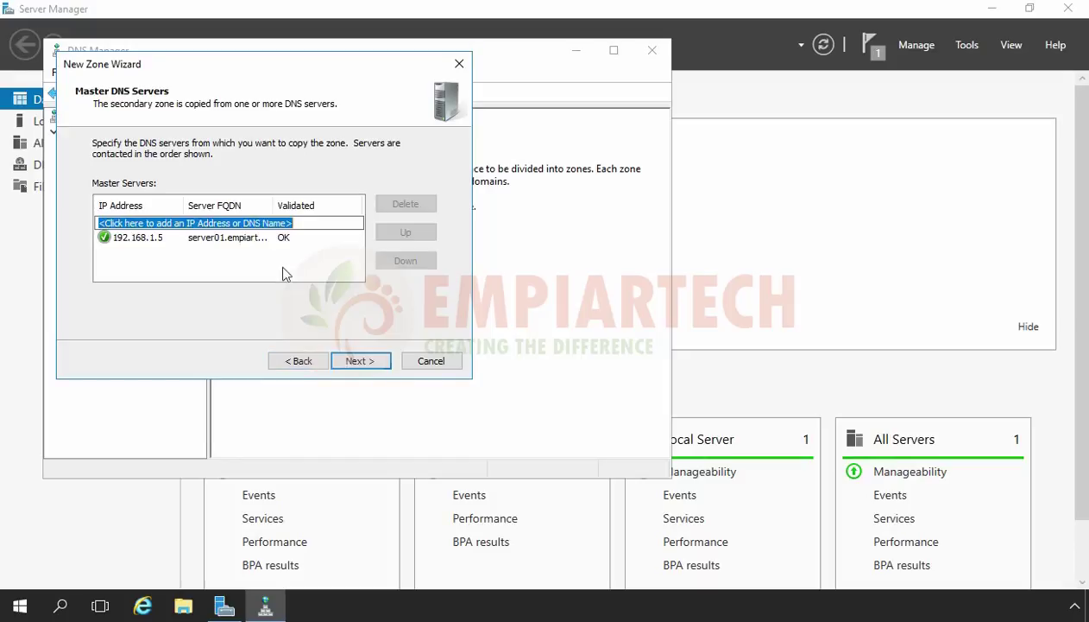
pyautogui.click(360, 363)
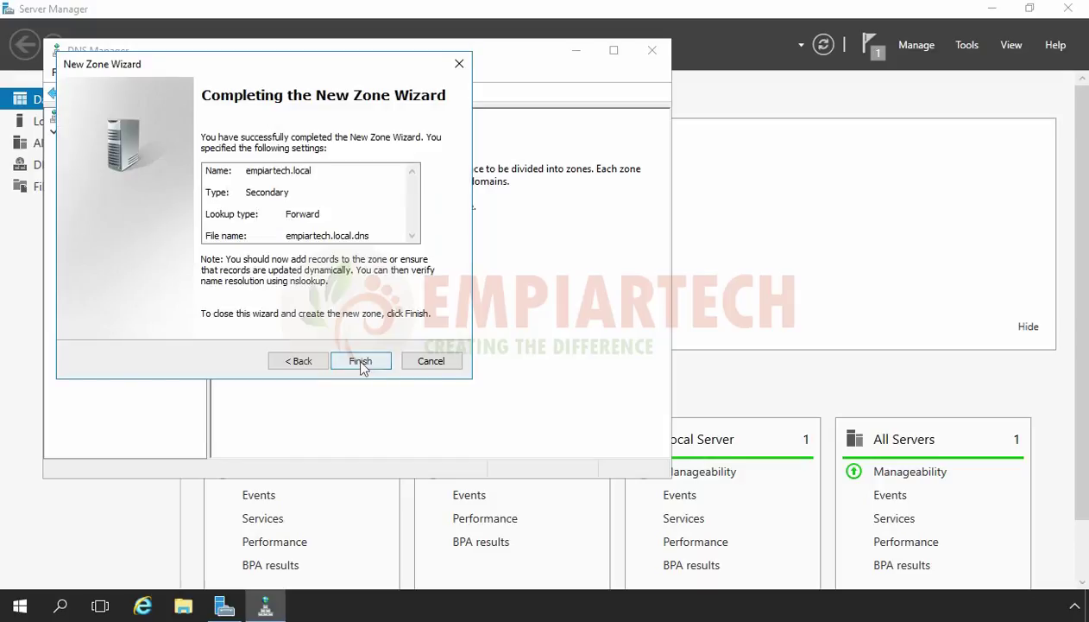
pyautogui.click(361, 362)
pyautogui.doubleClick(134, 149)
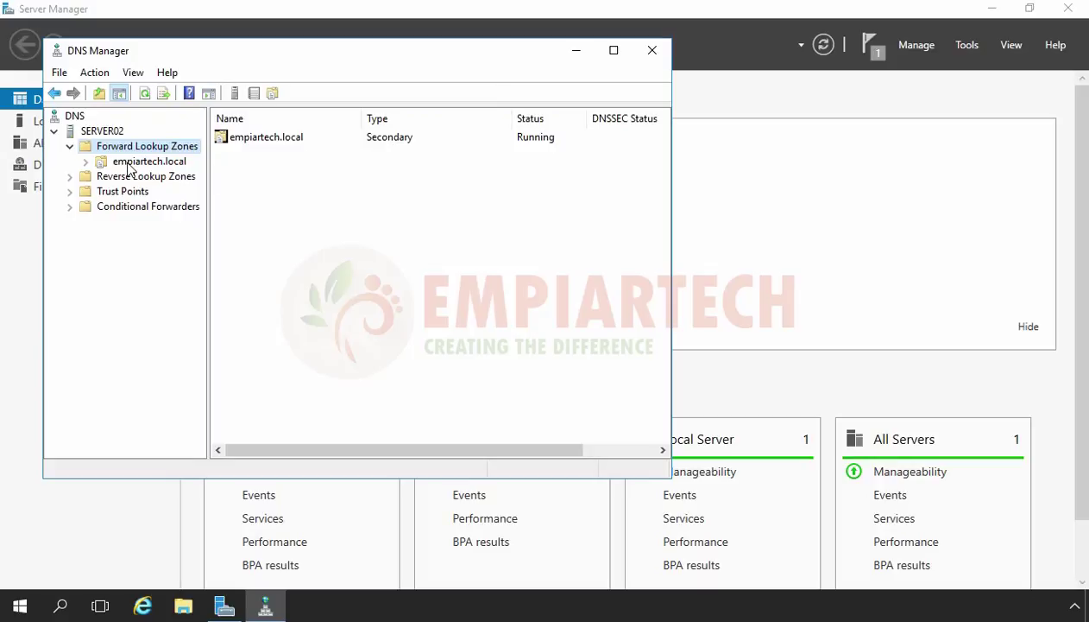
pyautogui.click(131, 164)
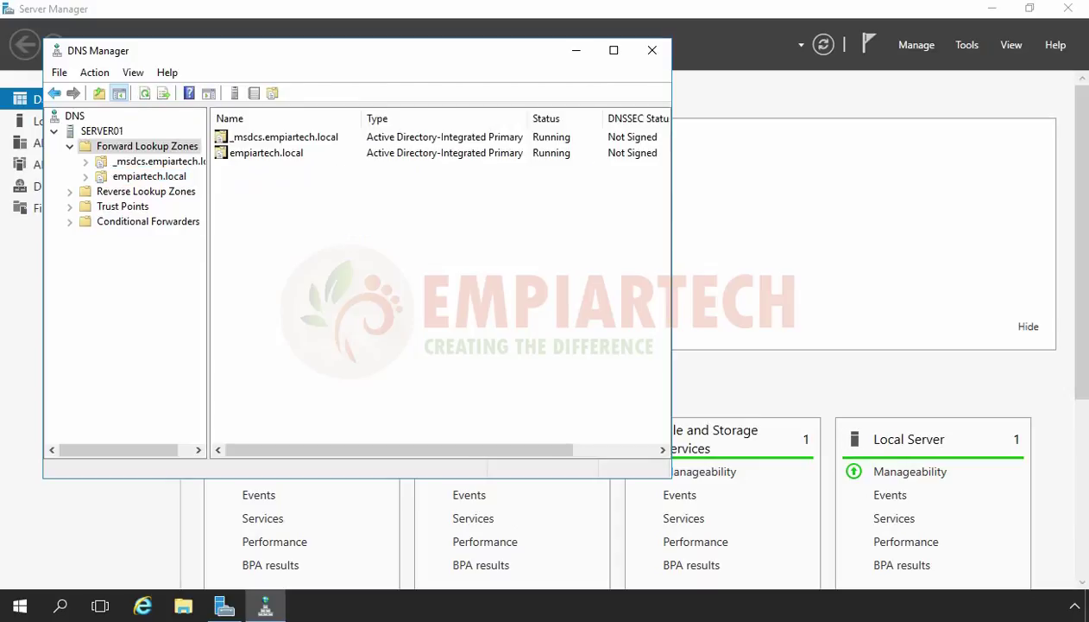
# Step: On SERVER01, allow zone transfers of the empiartech.local zone only to the following servers
pyautogui.click(138, 177)
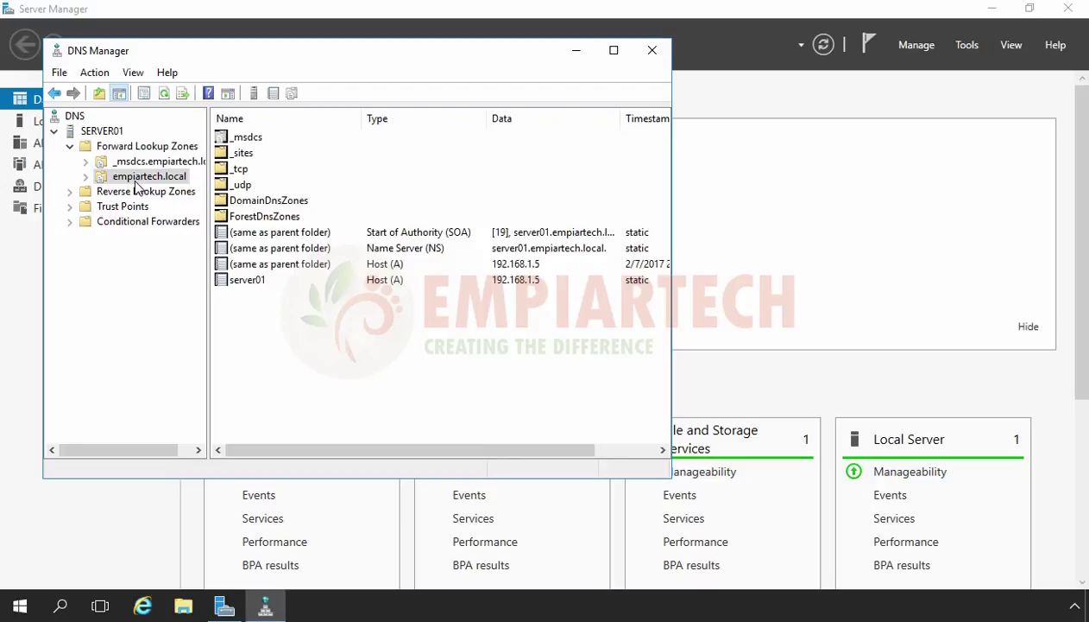
pyautogui.rightClick(136, 181)
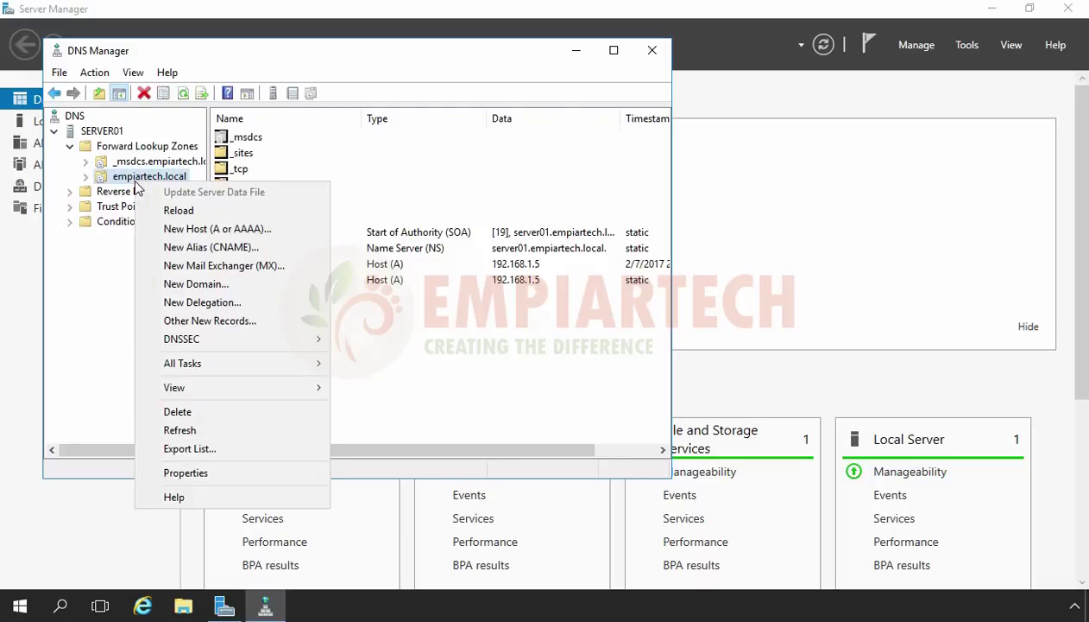
pyautogui.click(186, 473)
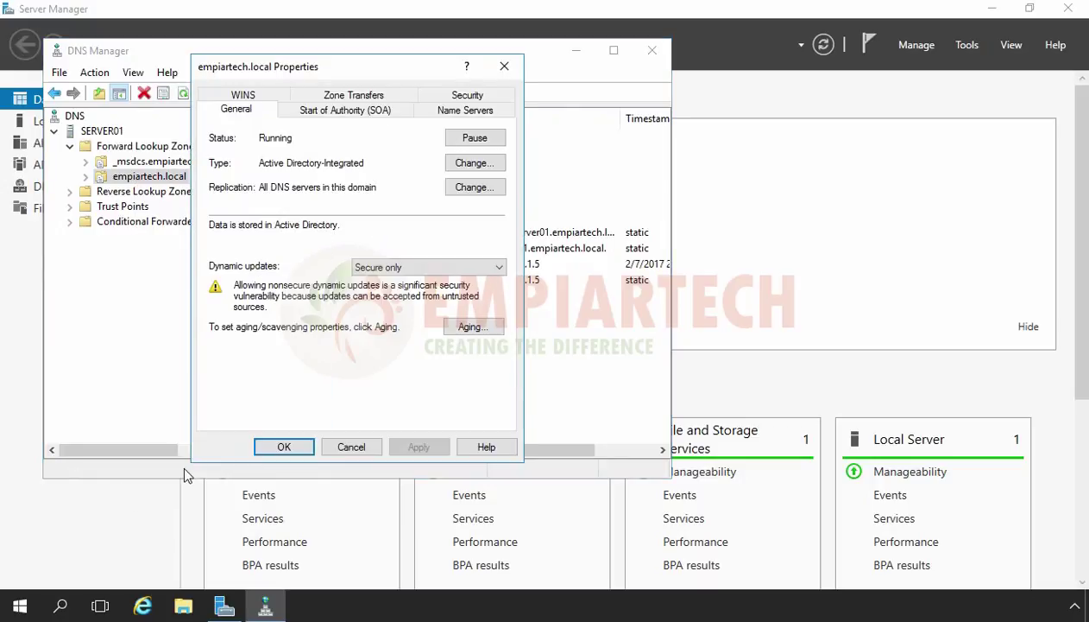
pyautogui.click(343, 97)
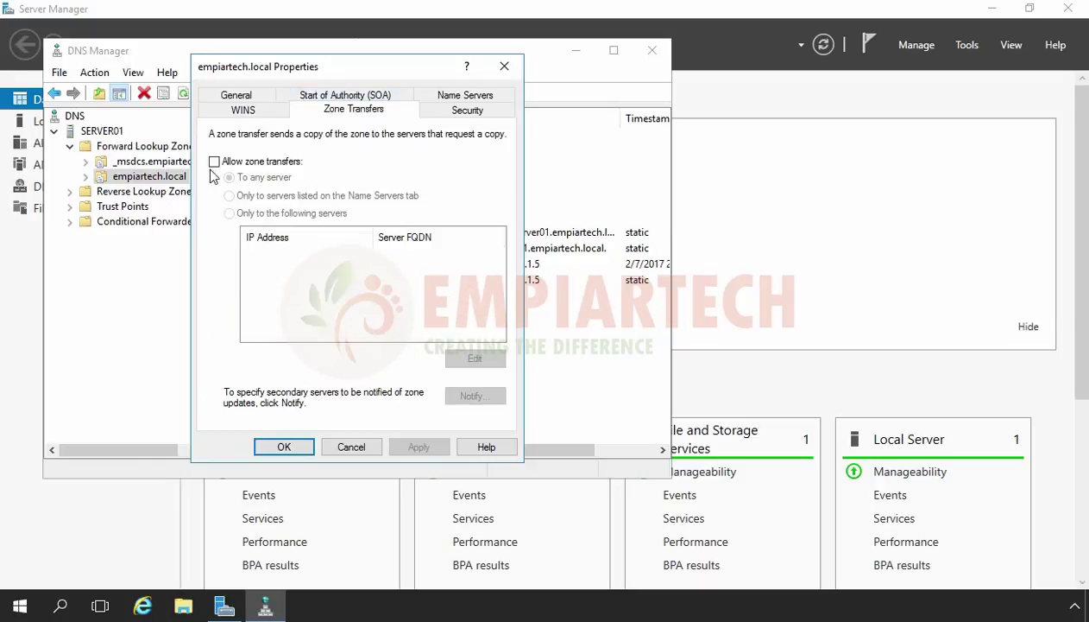
pyautogui.click(214, 163)
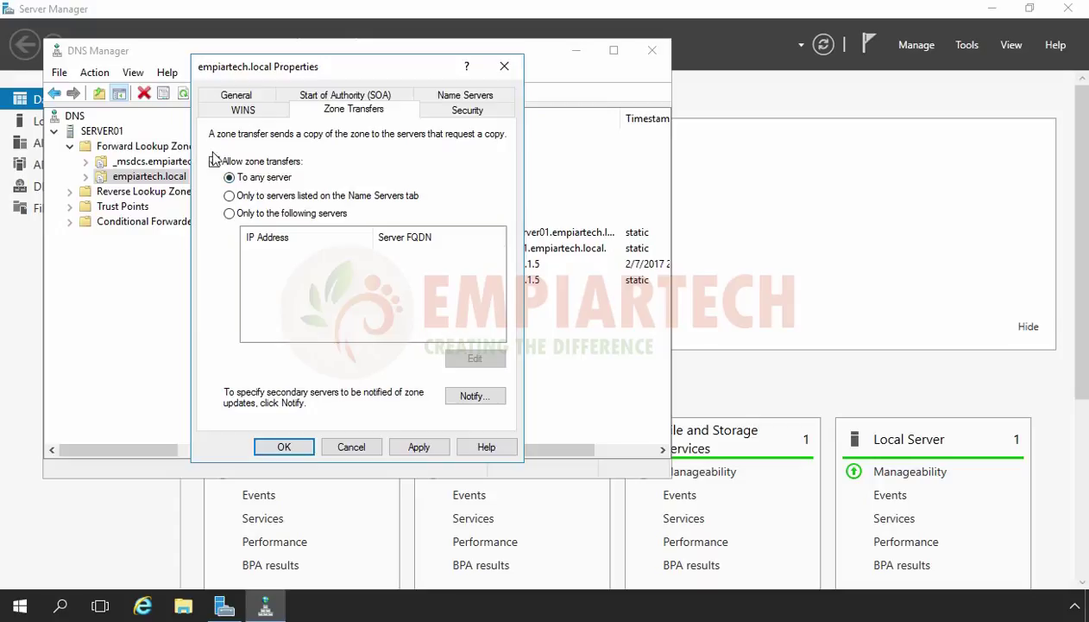
pyautogui.click(231, 215)
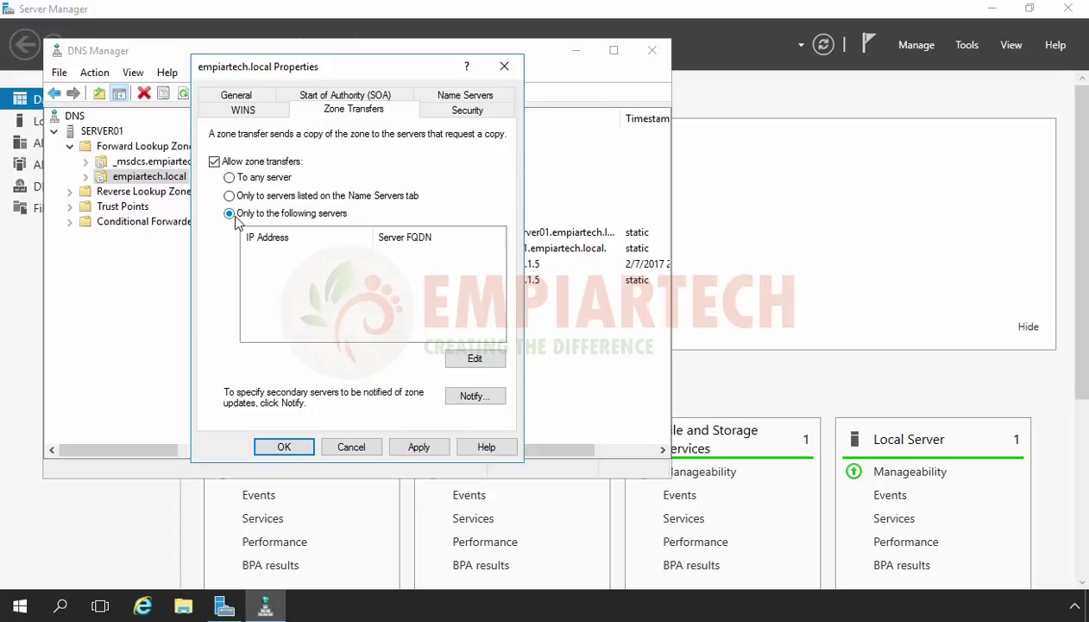
# Step: Add 192.168.1.6 to the secondary servers allowed to receive zone transfers
pyautogui.click(481, 364)
pyautogui.click(229, 205)
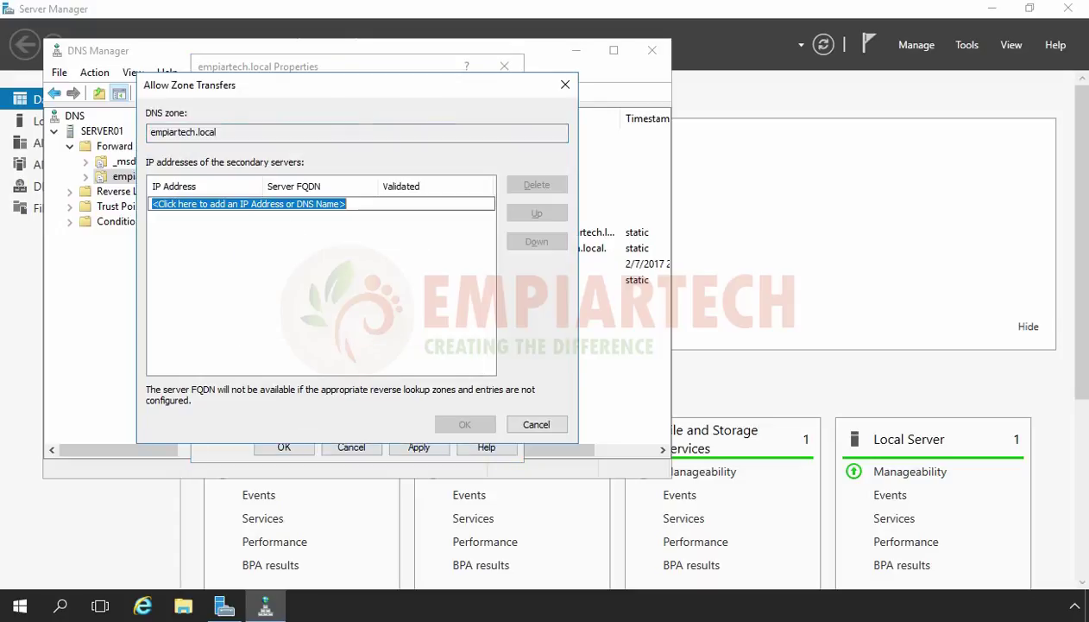
pyautogui.write('192.16')
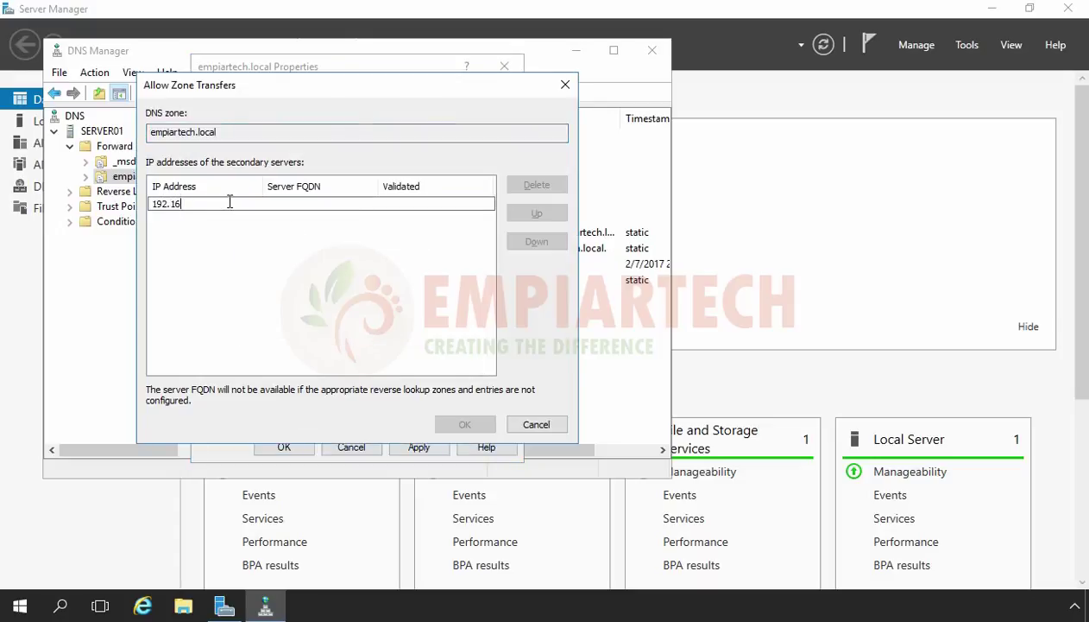
pyautogui.write('8.1.6')
pyautogui.press('Return')
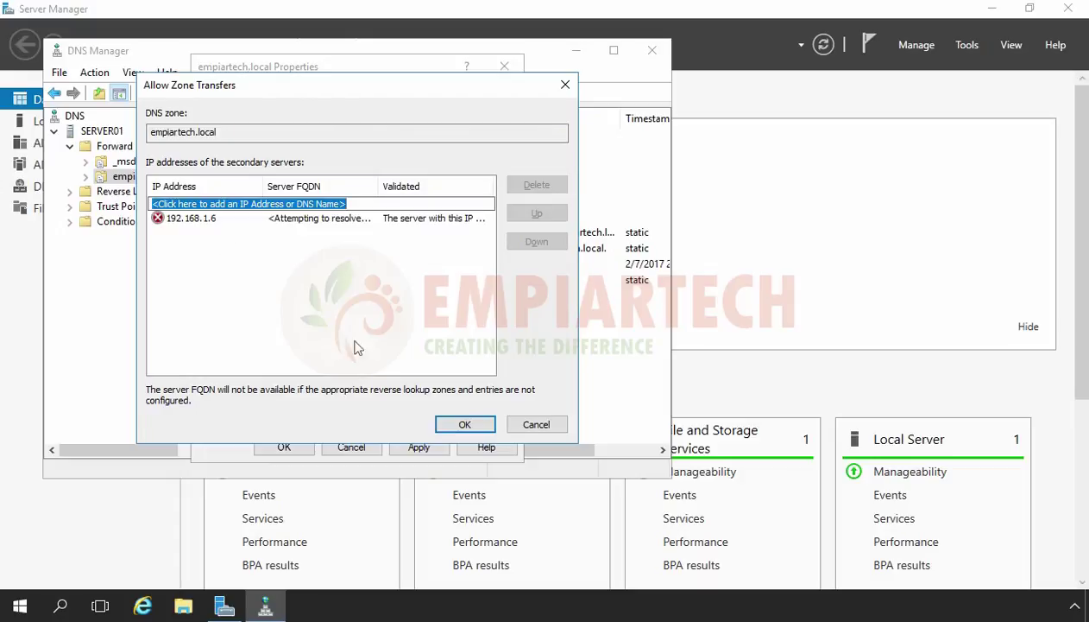
pyautogui.click(467, 425)
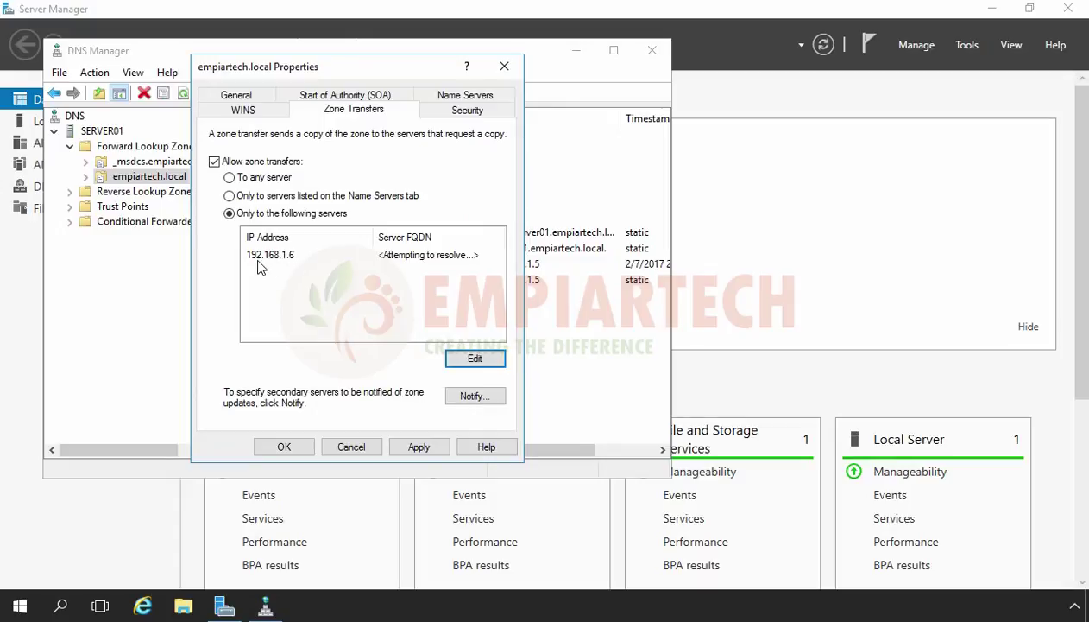
# Step: Set automatic notification of zone changes to the specific server 192.168.1.6, and apply the zone properties
pyautogui.click(472, 397)
pyautogui.click(175, 205)
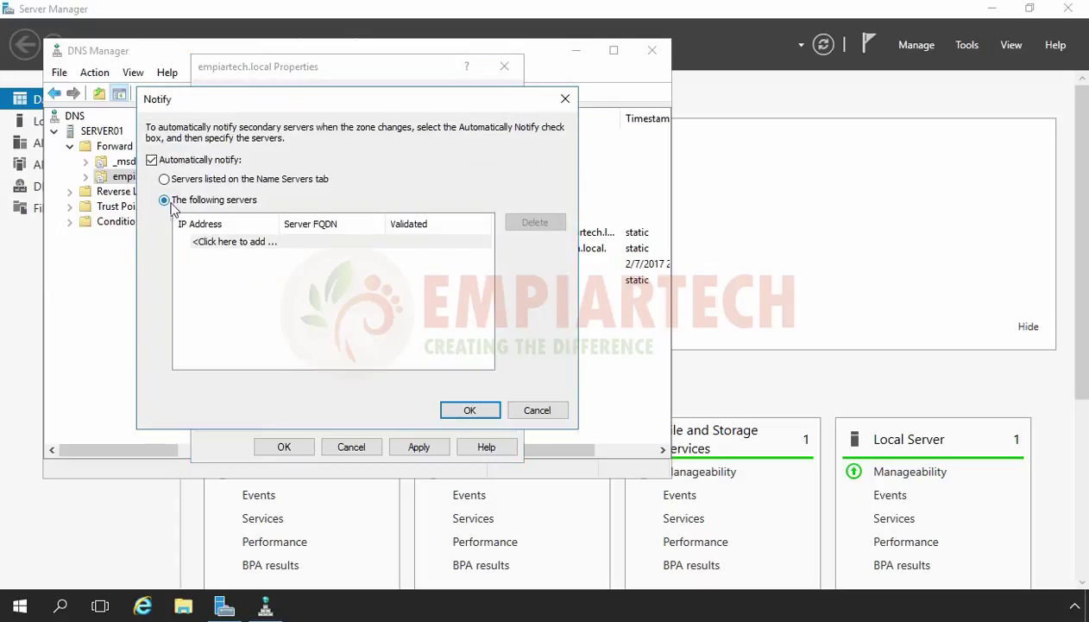
pyautogui.click(232, 242)
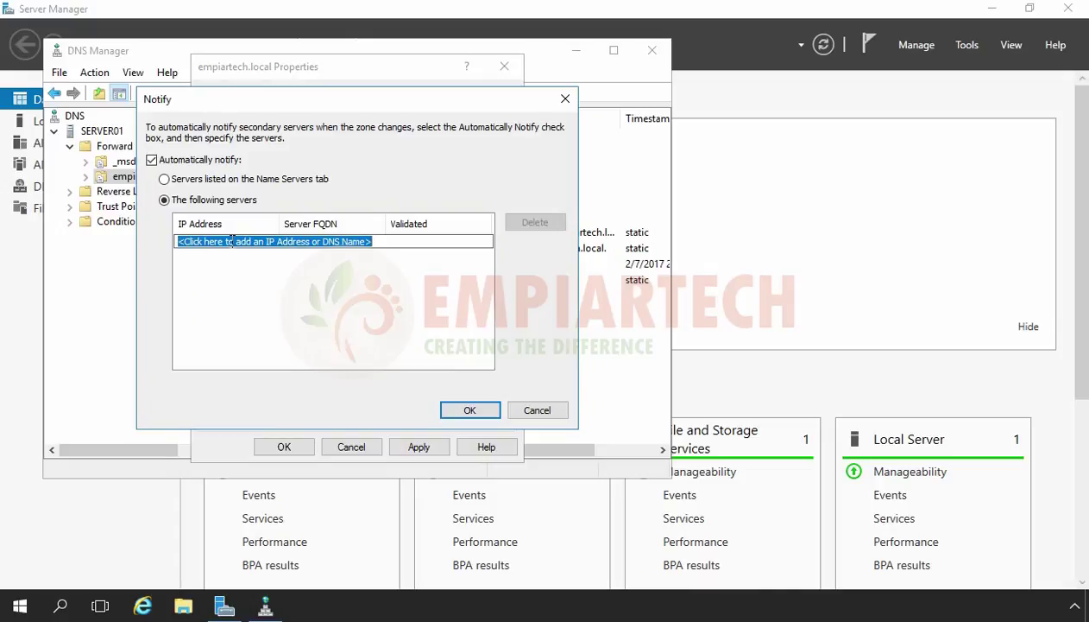
pyautogui.write('192.1')
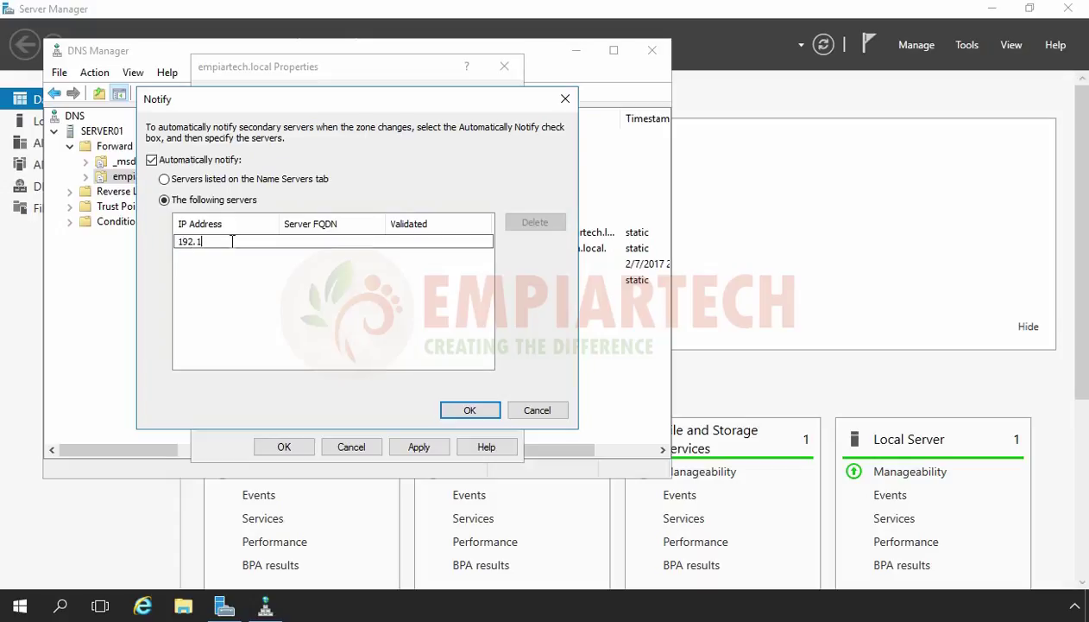
pyautogui.write('68.1.6')
pyautogui.press('Return')
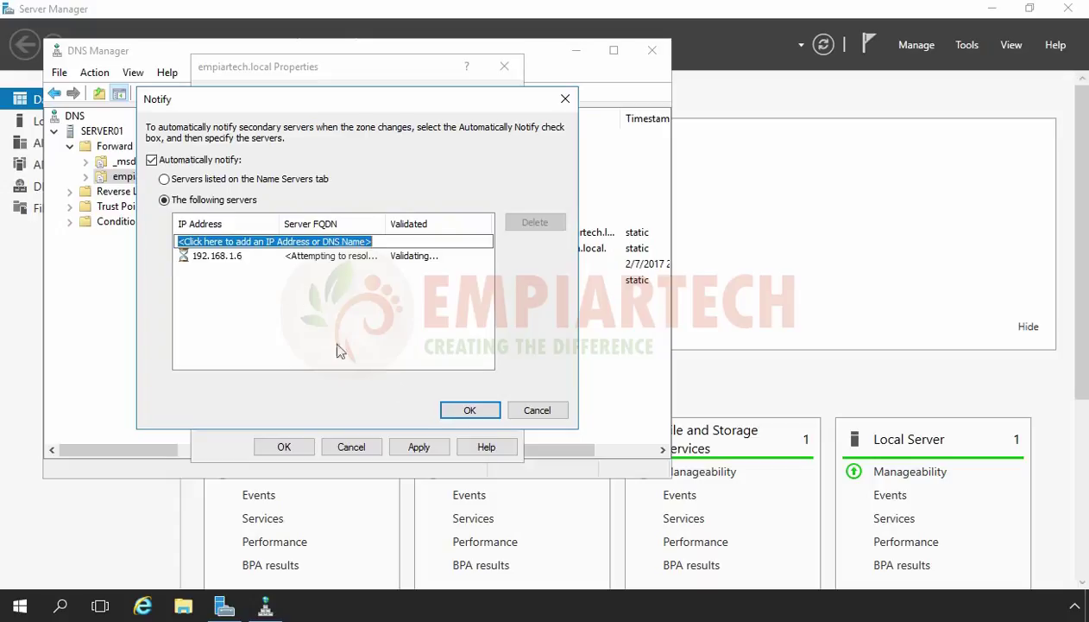
pyautogui.click(470, 411)
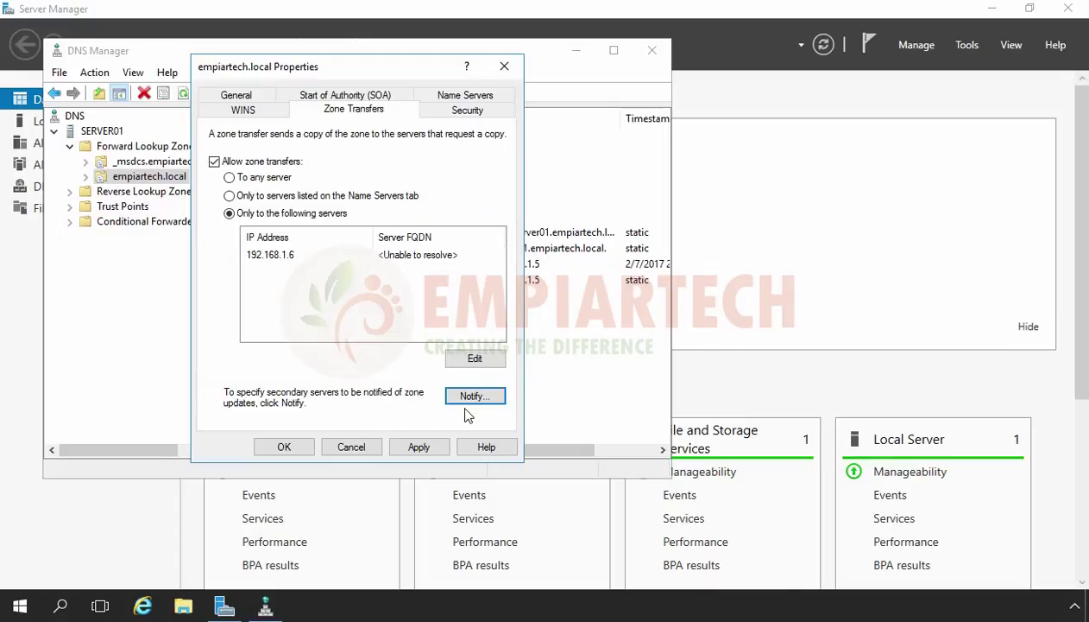
pyautogui.click(420, 447)
pyautogui.click(284, 448)
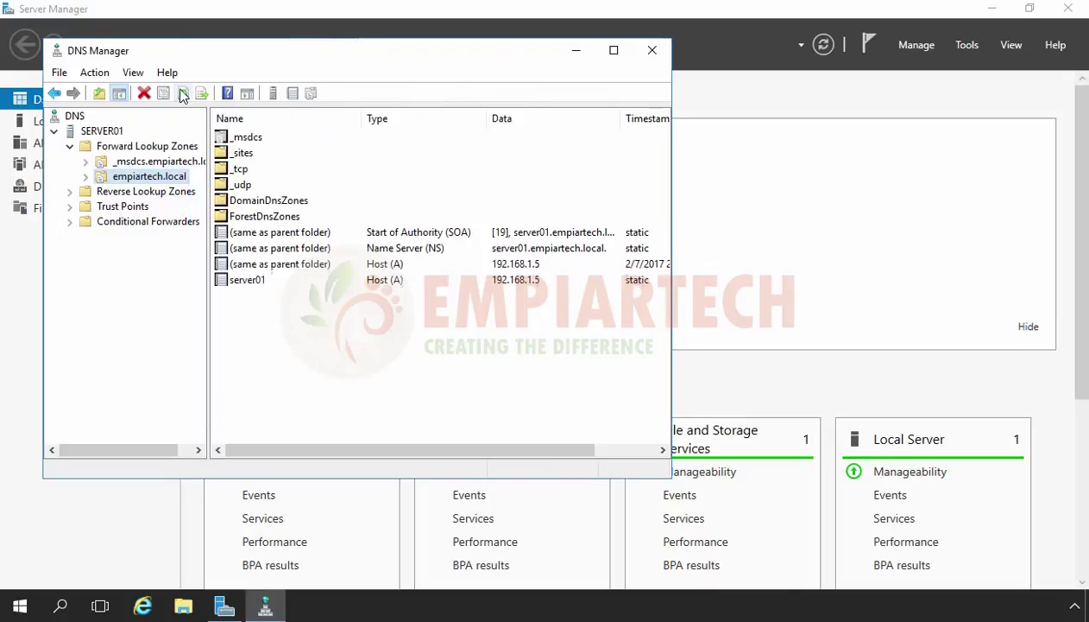
# Step: Check the Start of Authority record of the empiartech.local zone on SERVER01
pyautogui.click(494, 235)
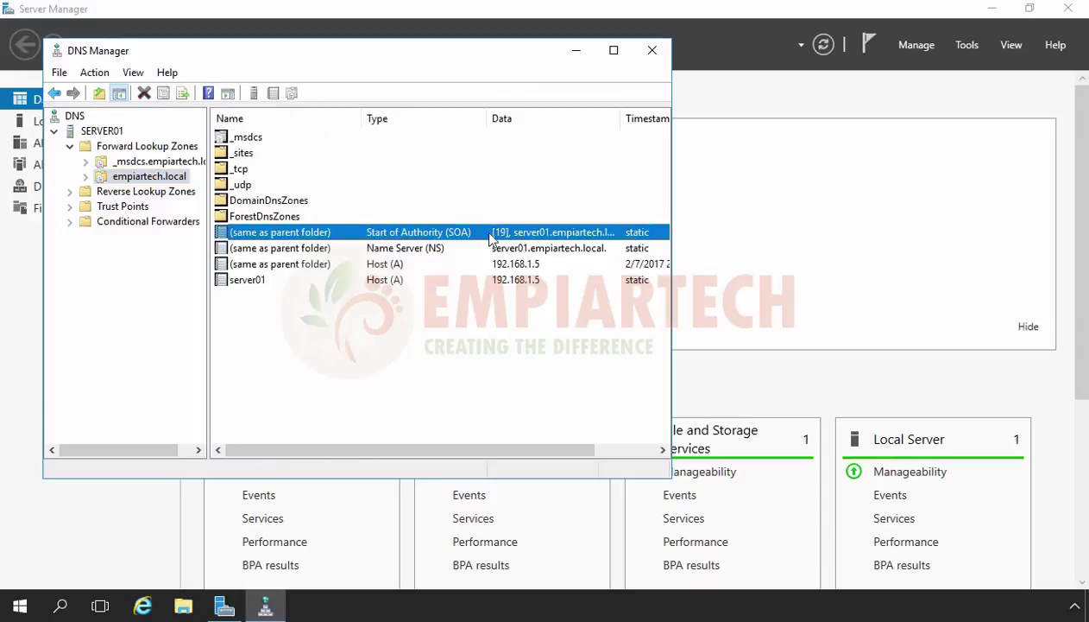
pyautogui.click(447, 321)
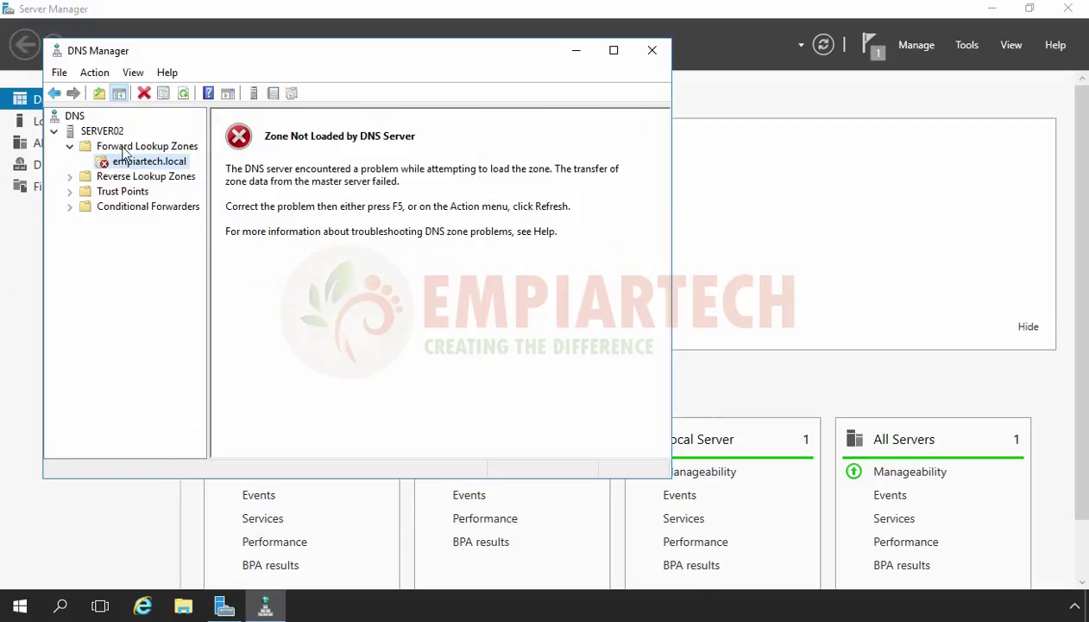
# Step: Switch back to SERVER02 and restart its DNS service from DNS Manager
pyautogui.click(102, 131)
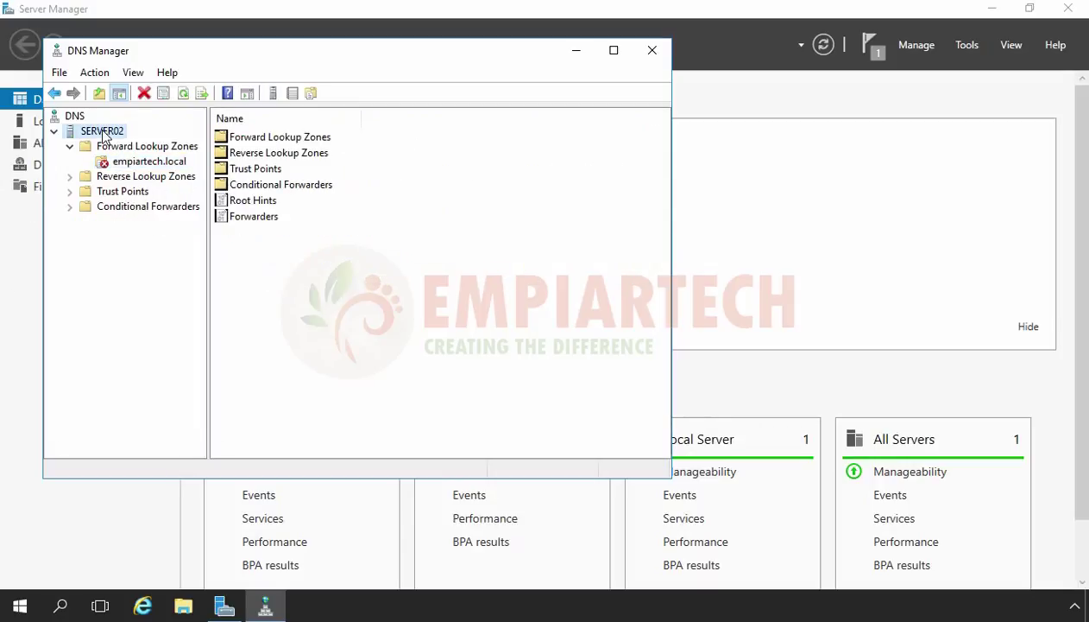
pyautogui.rightClick(103, 135)
pyautogui.moveTo(302, 276)
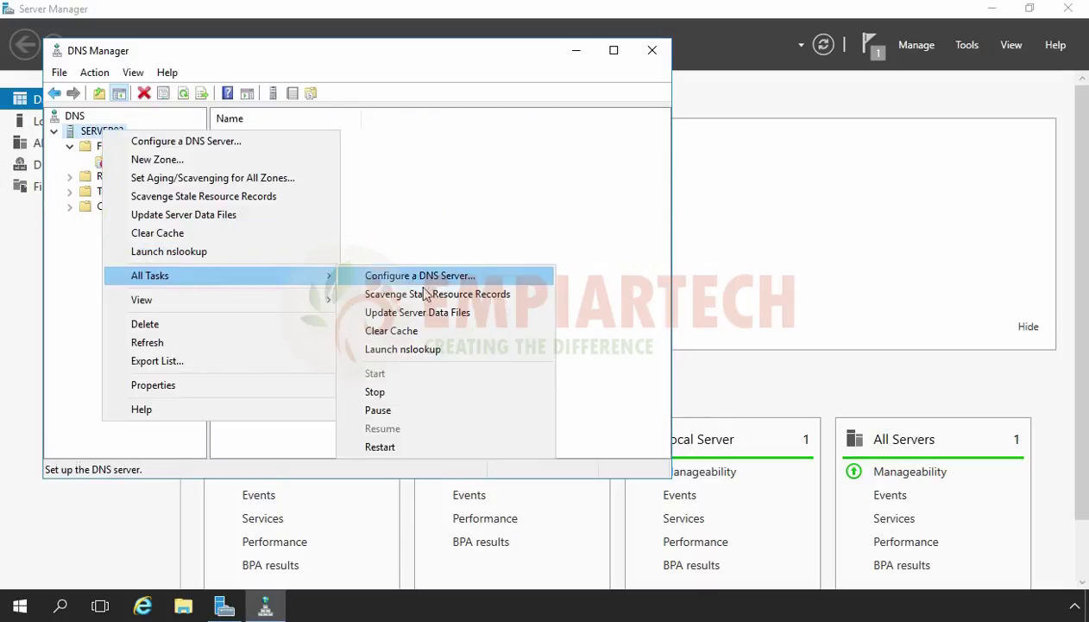
pyautogui.click(387, 446)
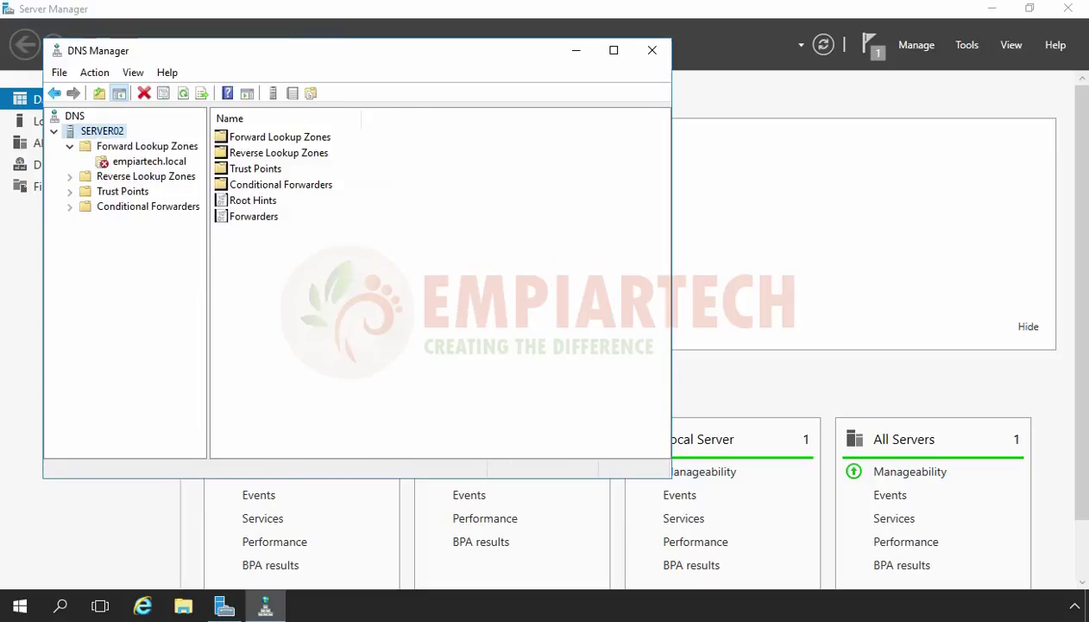
# Step: Refresh SERVER02 and reopen the empiartech.local zone under Forward Lookup Zones to check whether it loads
pyautogui.click(184, 93)
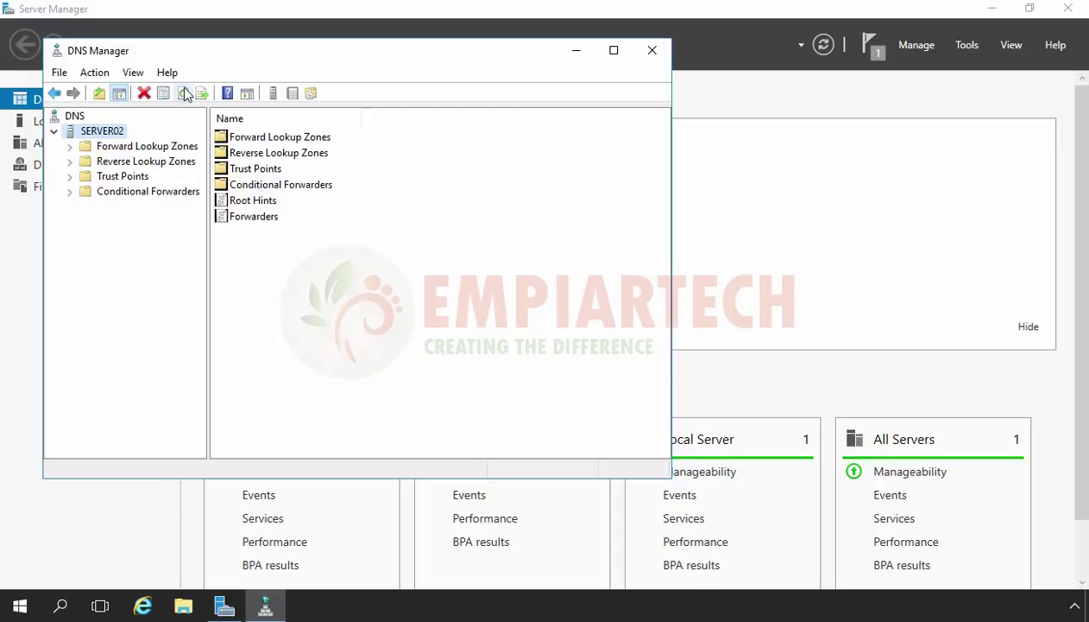
pyautogui.doubleClick(134, 147)
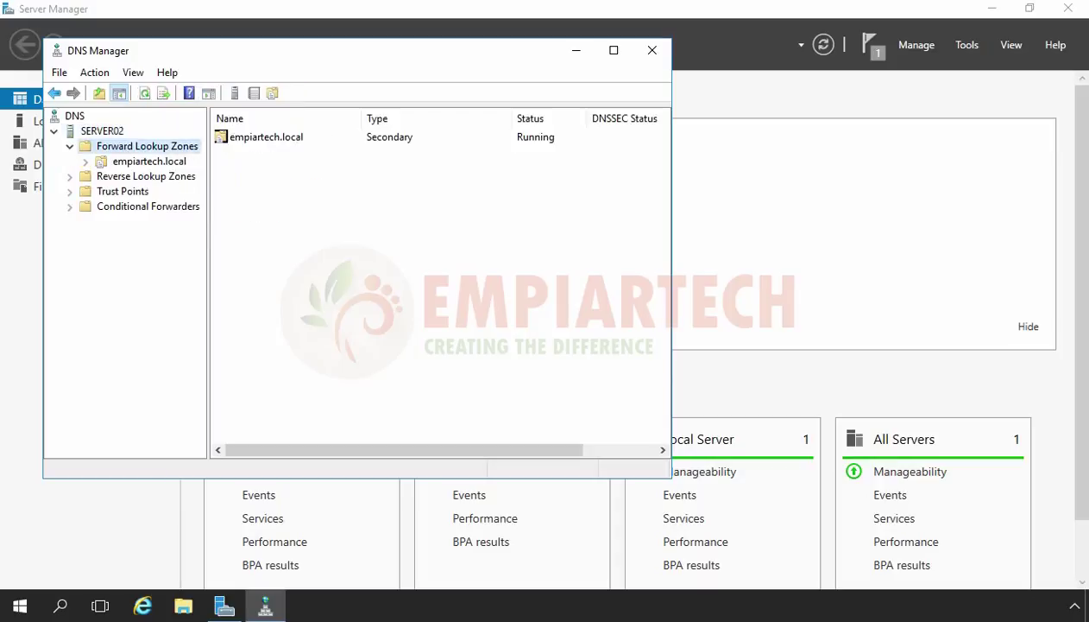
pyautogui.click(135, 162)
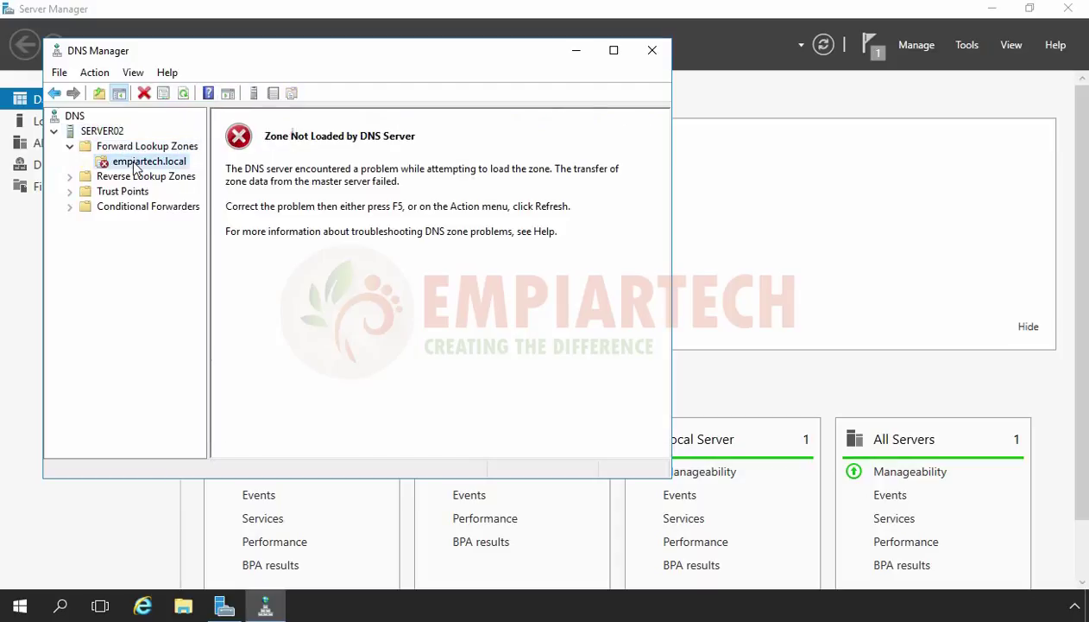
# Step: Refresh the empiartech.local secondary zone on SERVER02 and check its Start of Authority record
pyautogui.click(183, 93)
pyautogui.click(183, 95)
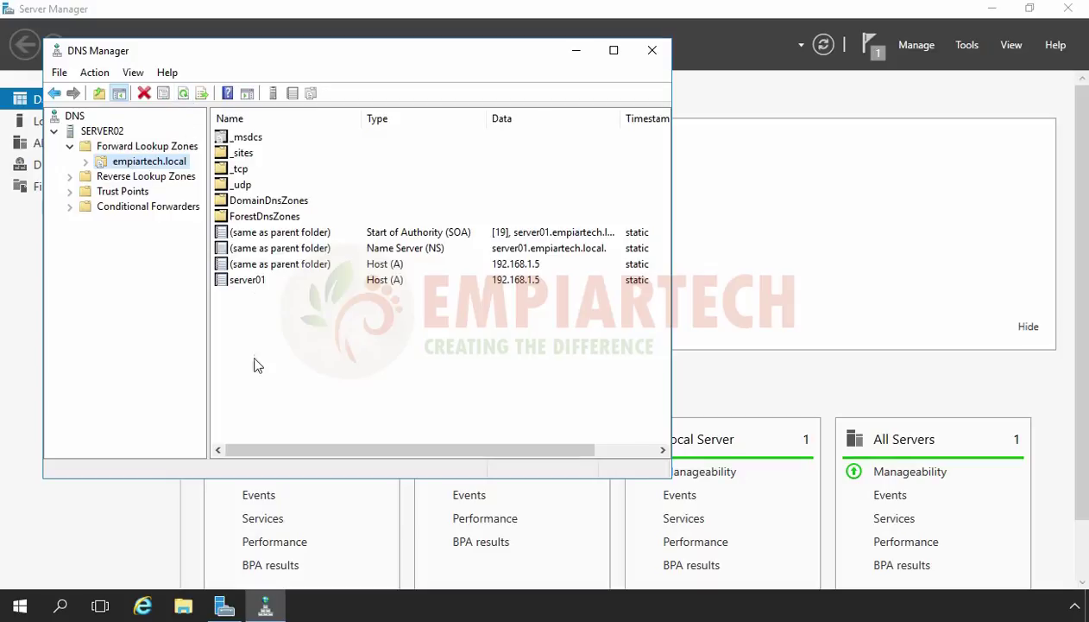
pyautogui.click(509, 238)
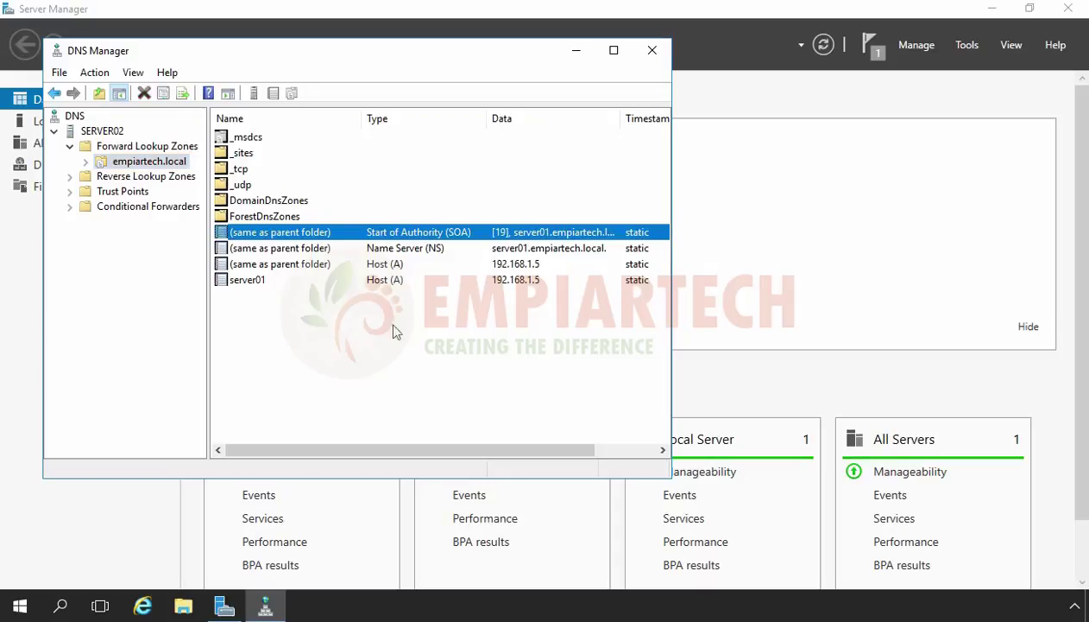
pyautogui.rightClick(309, 322)
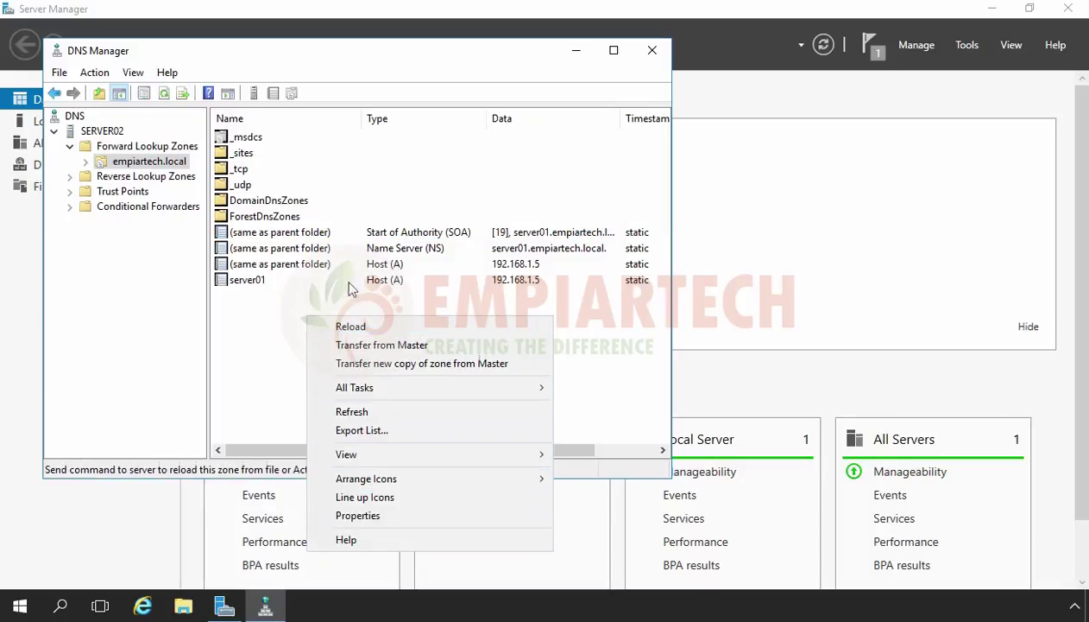
pyautogui.click(259, 327)
pyautogui.click(151, 164)
pyautogui.rightClick(150, 165)
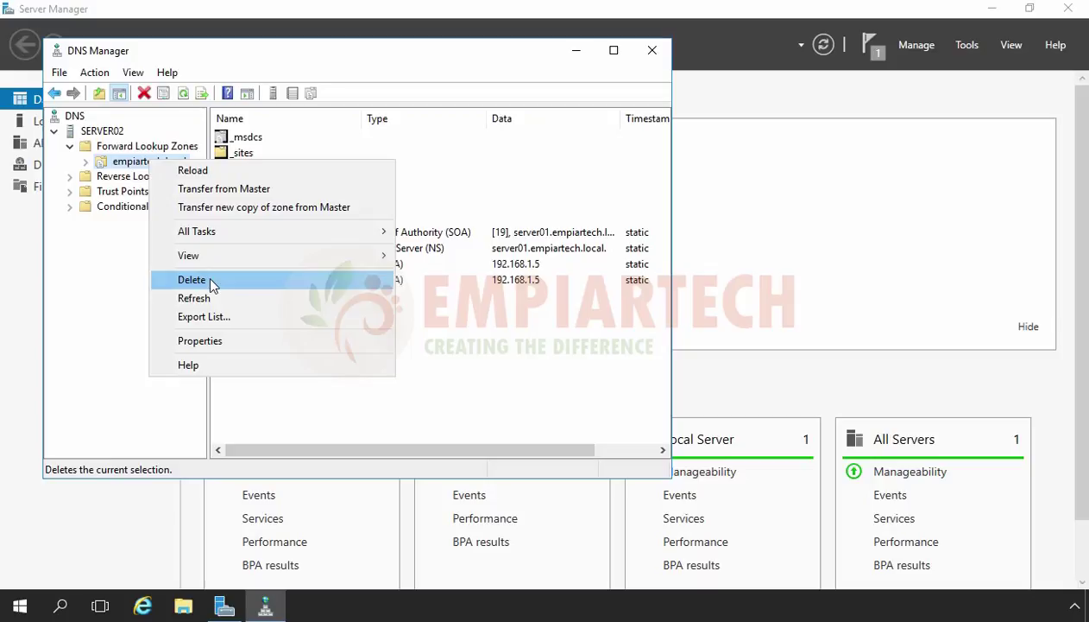
pyautogui.click(501, 382)
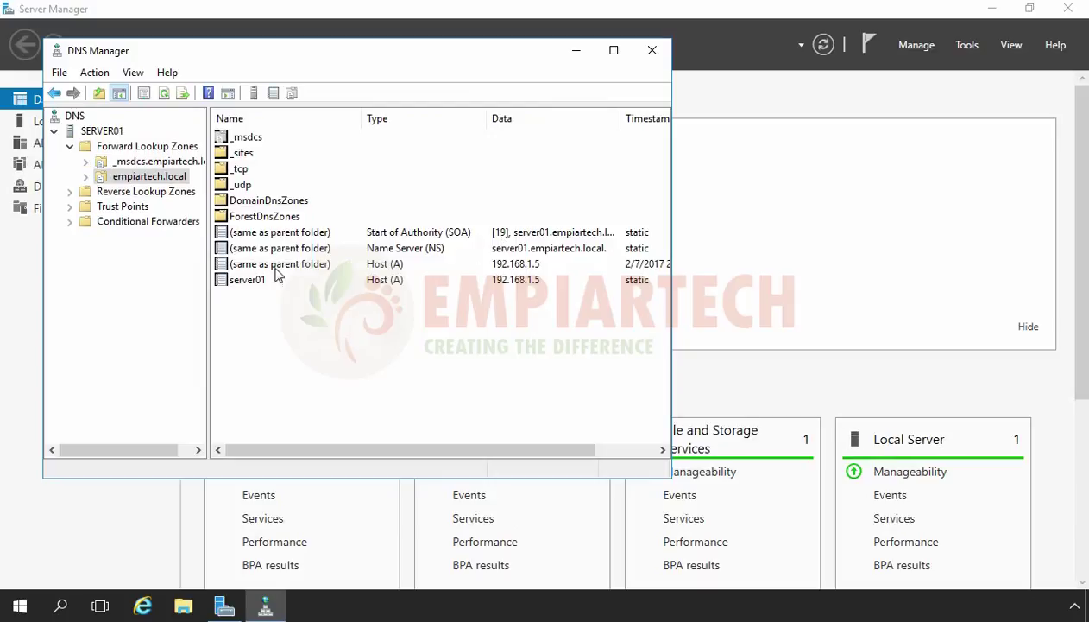
# Step: Switch to SERVER01 and add a host (A) record named www with IP address 192.168.1.11 to the empiartech.local zone
pyautogui.click(135, 176)
pyautogui.click(339, 331)
pyautogui.rightClick(341, 333)
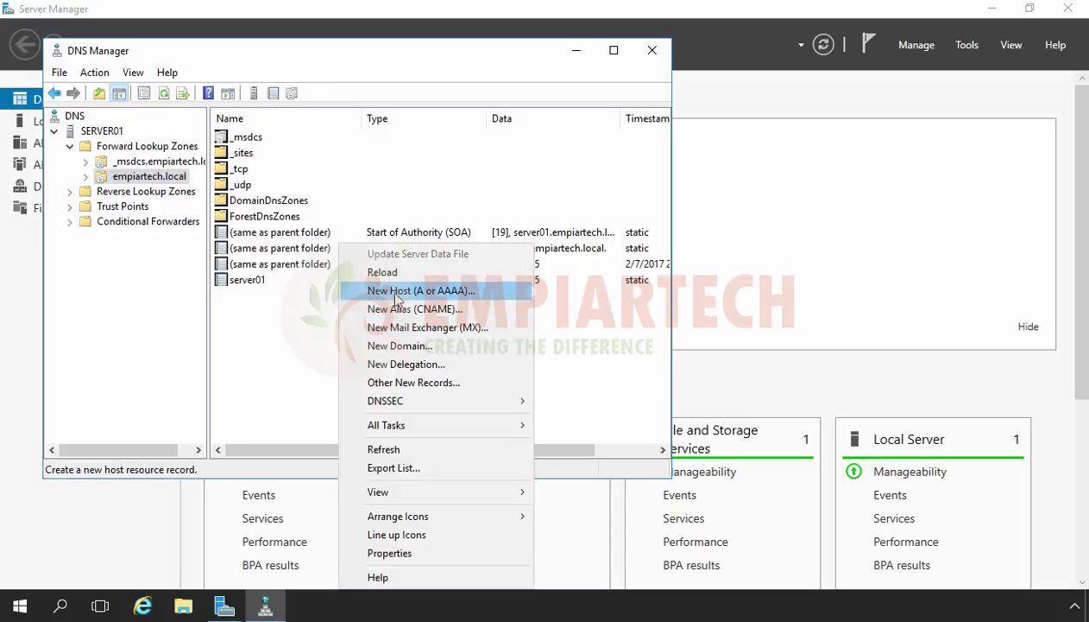
pyautogui.click(397, 293)
pyautogui.write('www')
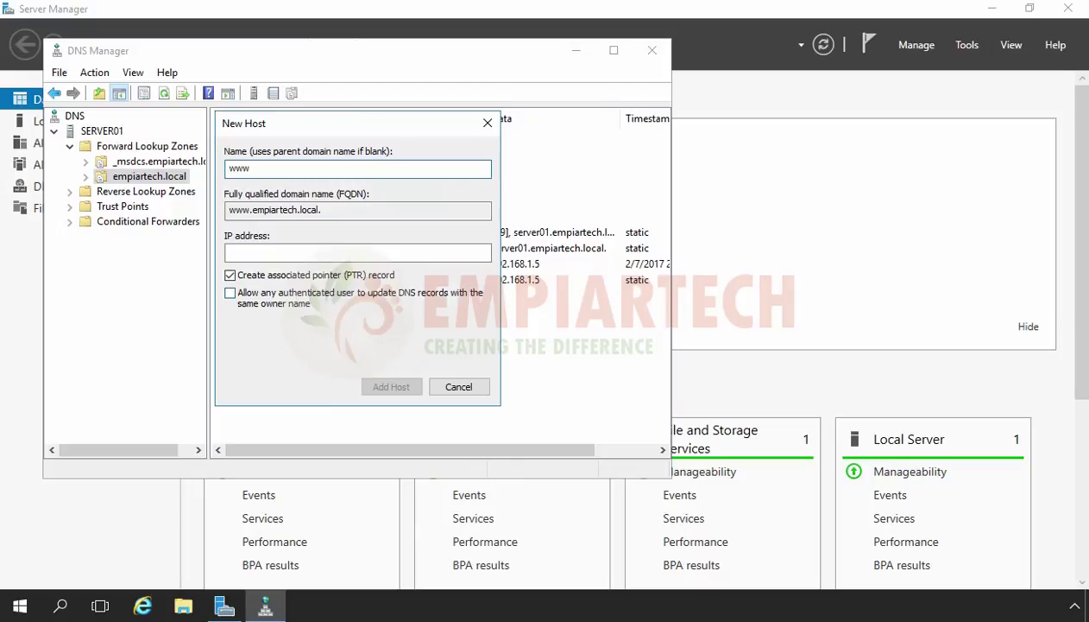
pyautogui.click(265, 250)
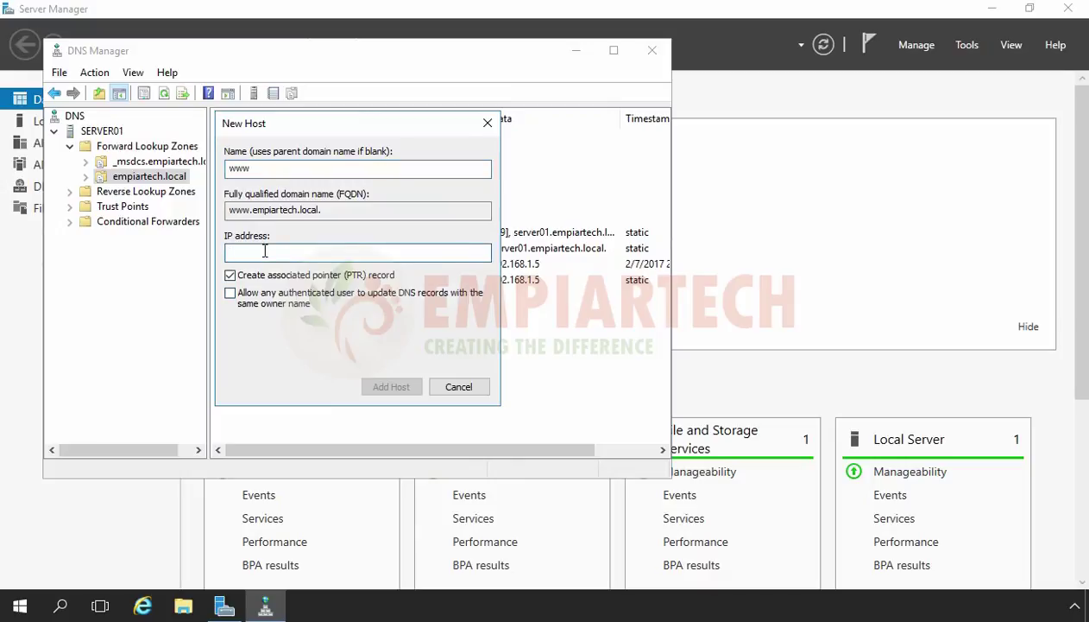
pyautogui.write('192.168.1.11')
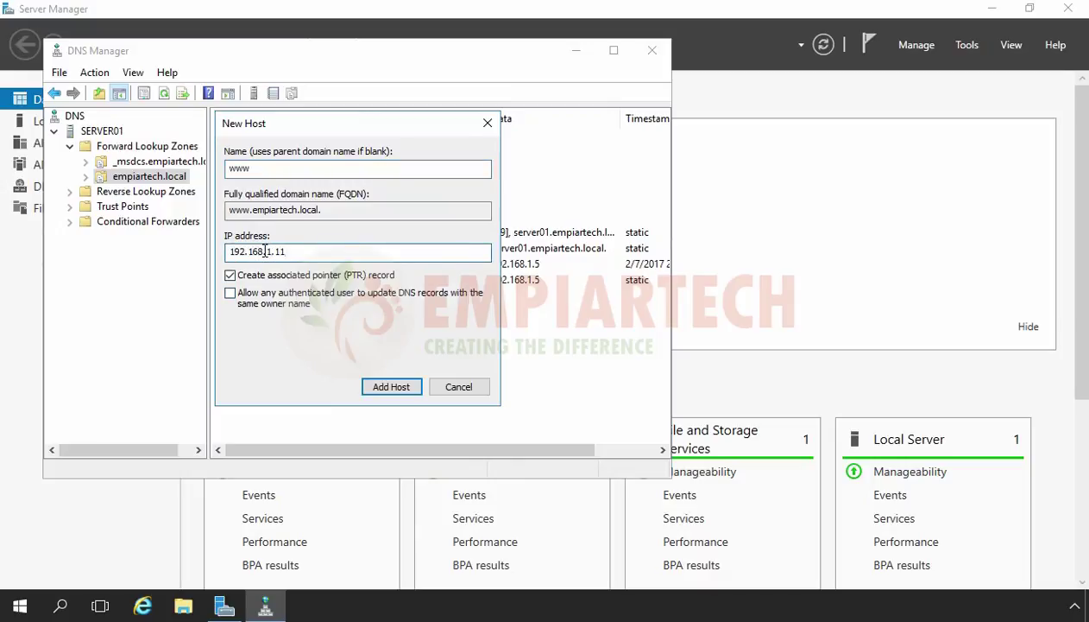
pyautogui.click(393, 390)
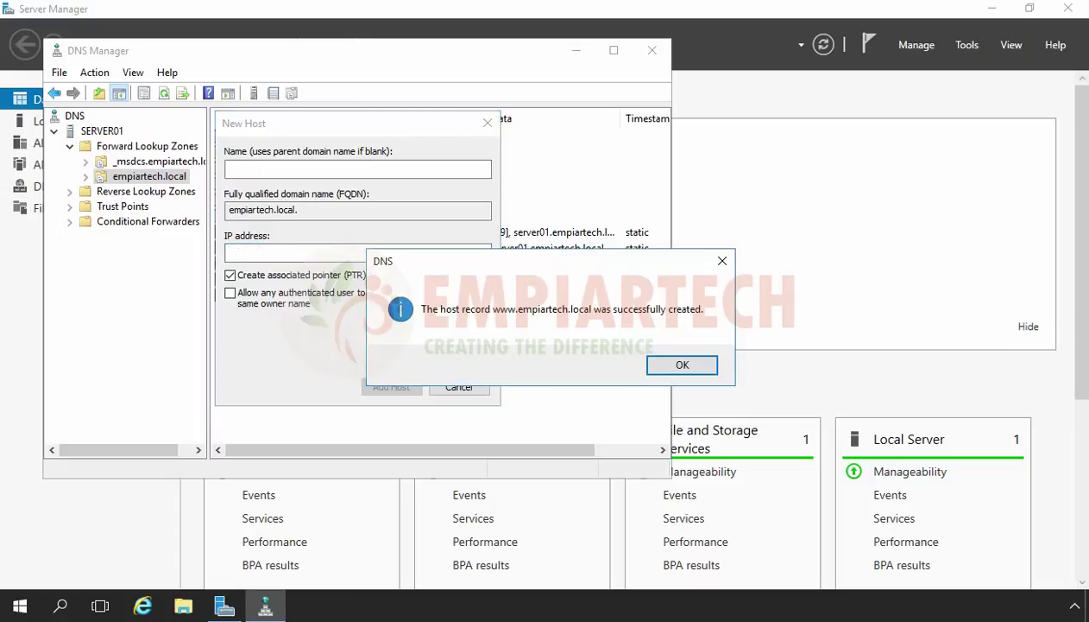
pyautogui.click(654, 366)
pyautogui.click(476, 393)
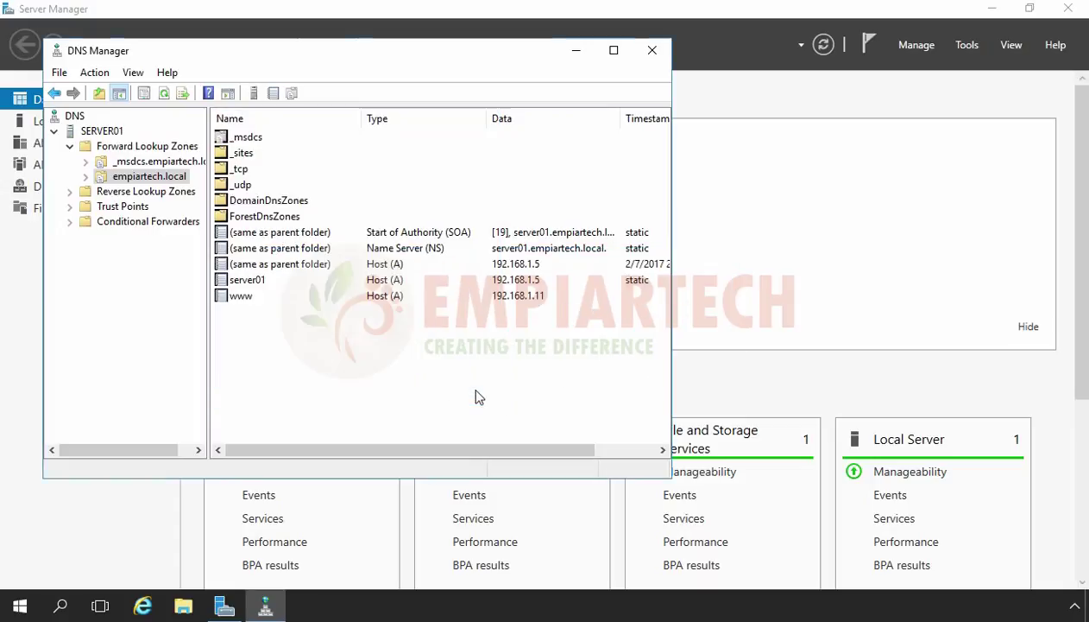
# Step: Refresh the empiartech.local zone on SERVER01 and check the serial number of its Start of Authority record
pyautogui.rightClick(338, 357)
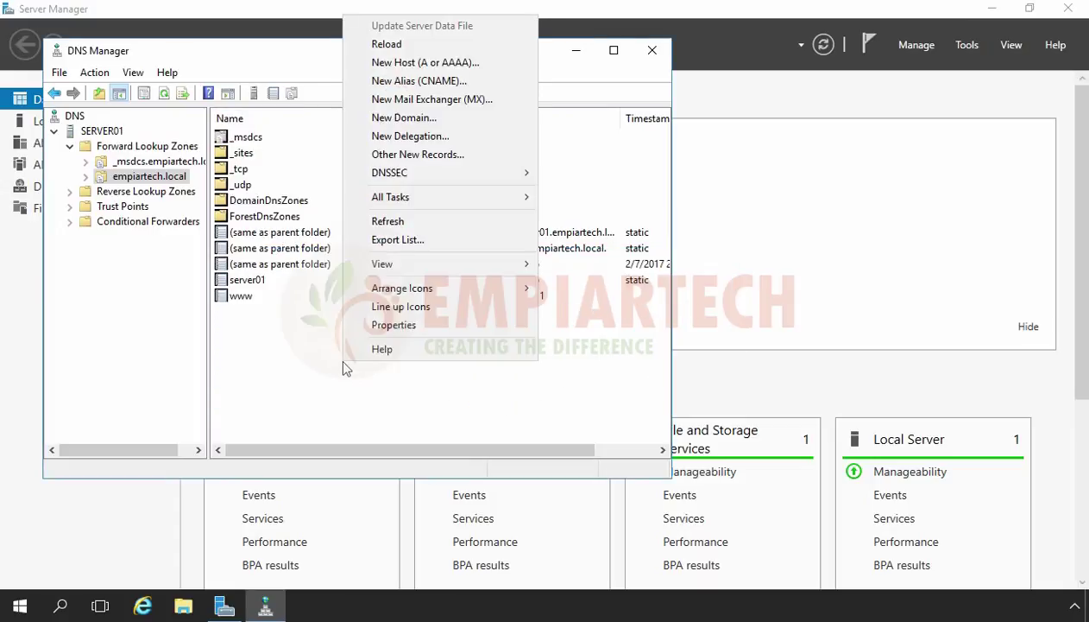
pyautogui.click(386, 222)
pyautogui.click(263, 234)
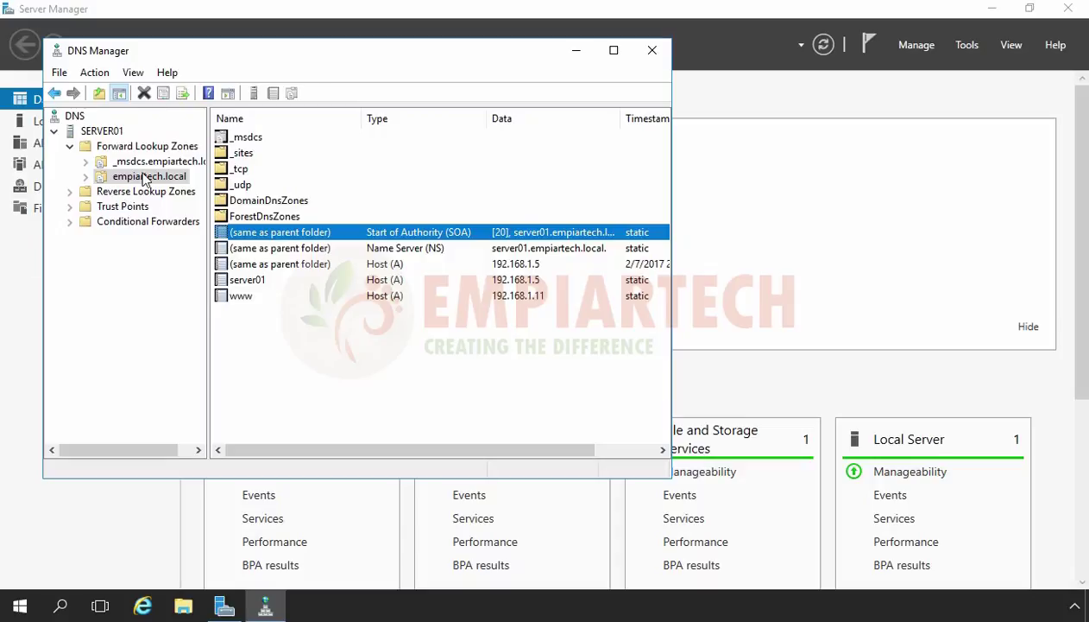
# Step: Review the serial number and the refresh, retry and expiry intervals in the Start of Authority properties of empiartech.local on SERVER01
pyautogui.rightClick(138, 176)
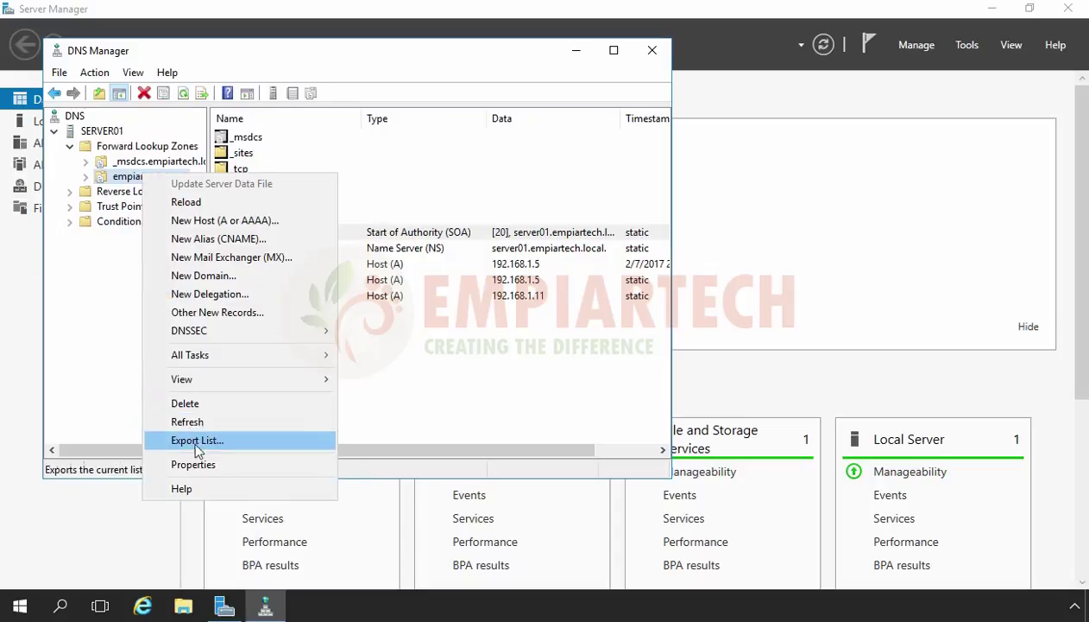
pyautogui.click(211, 463)
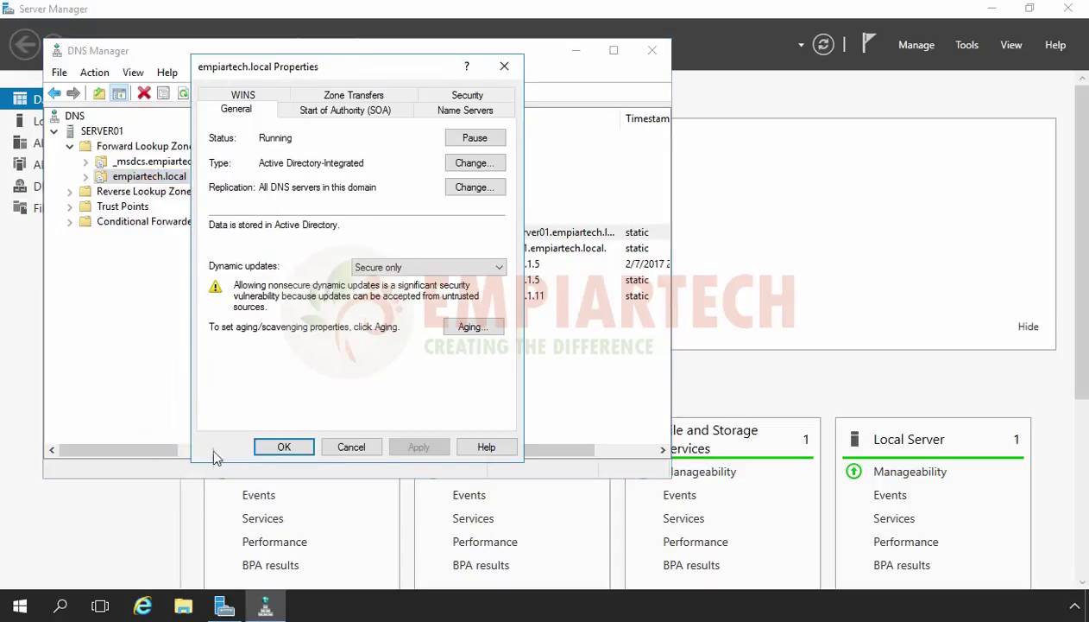
pyautogui.click(343, 107)
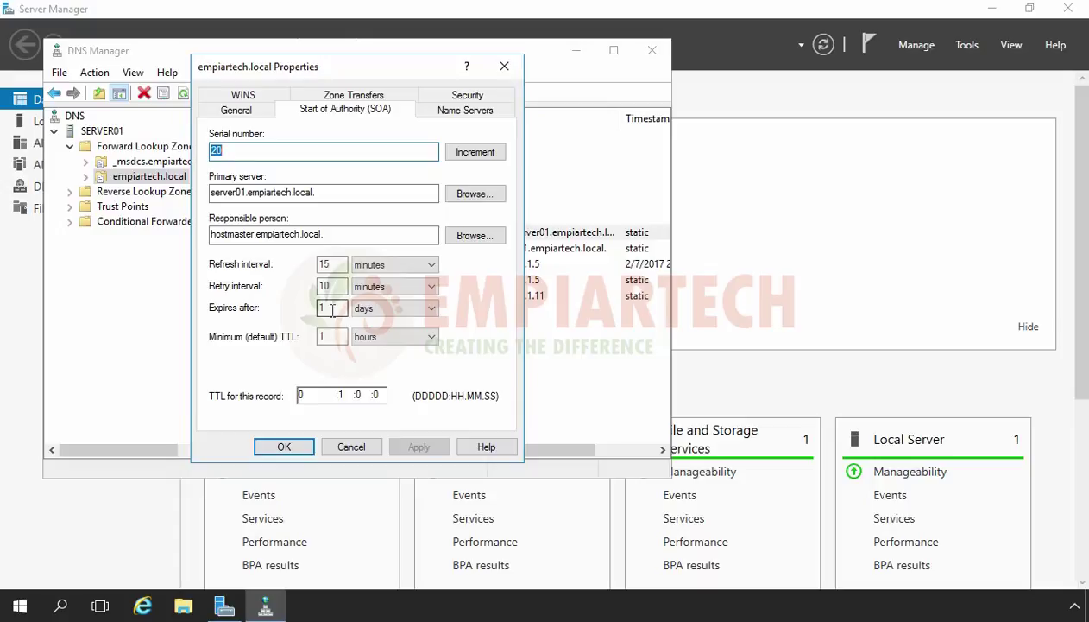
pyautogui.click(285, 445)
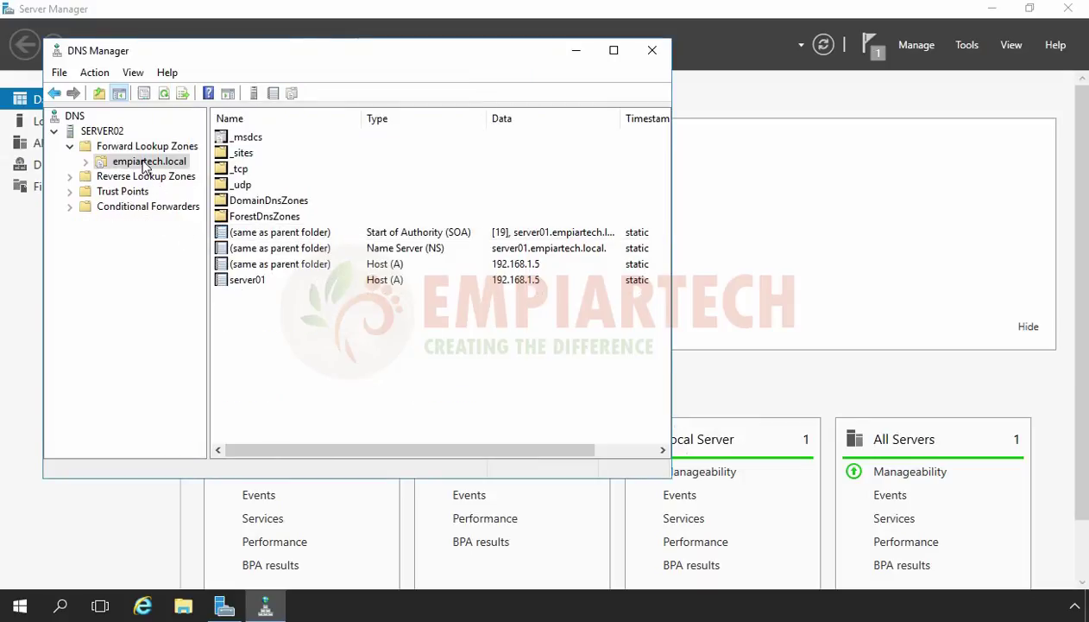
# Step: Switch to SERVER02, reload and refresh the empiartech.local zone, and check its www and Start of Authority records
pyautogui.rightClick(145, 166)
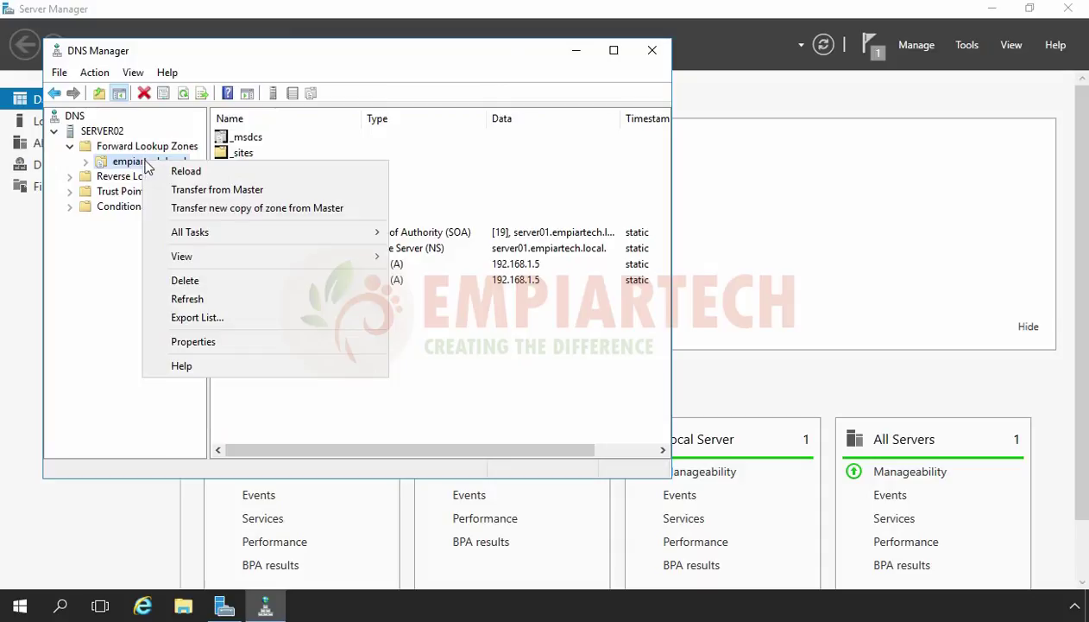
pyautogui.click(185, 170)
pyautogui.click(563, 368)
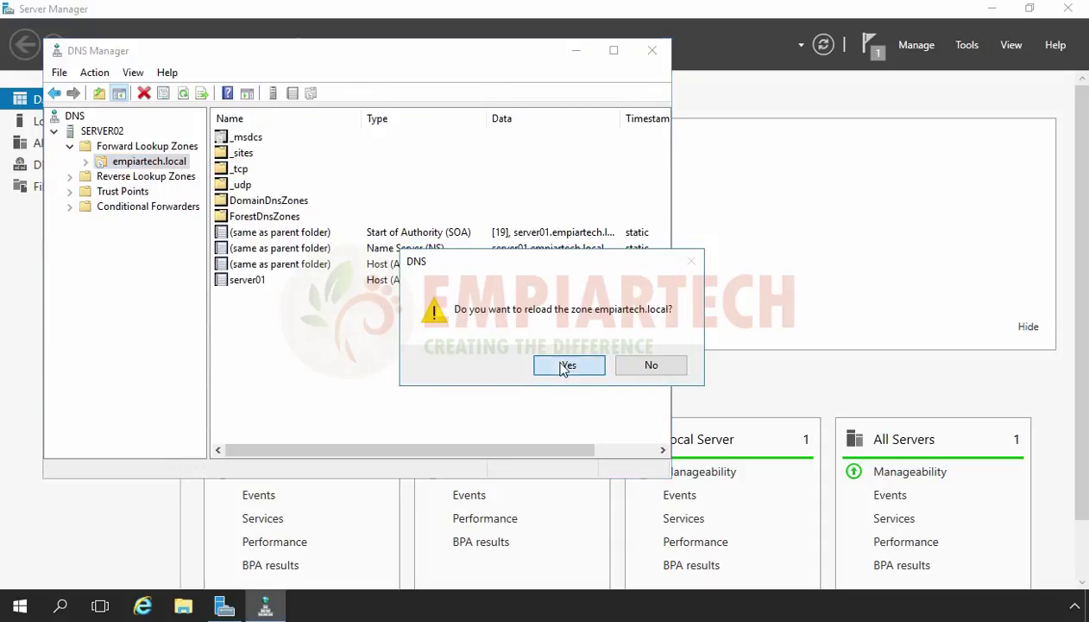
pyautogui.click(183, 92)
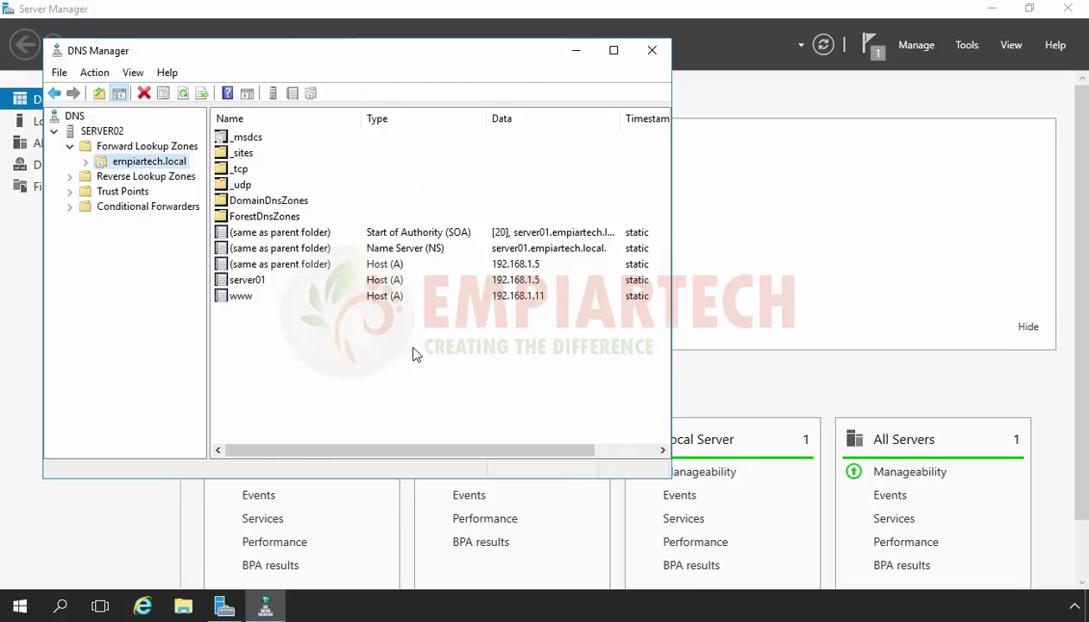
pyautogui.click(235, 298)
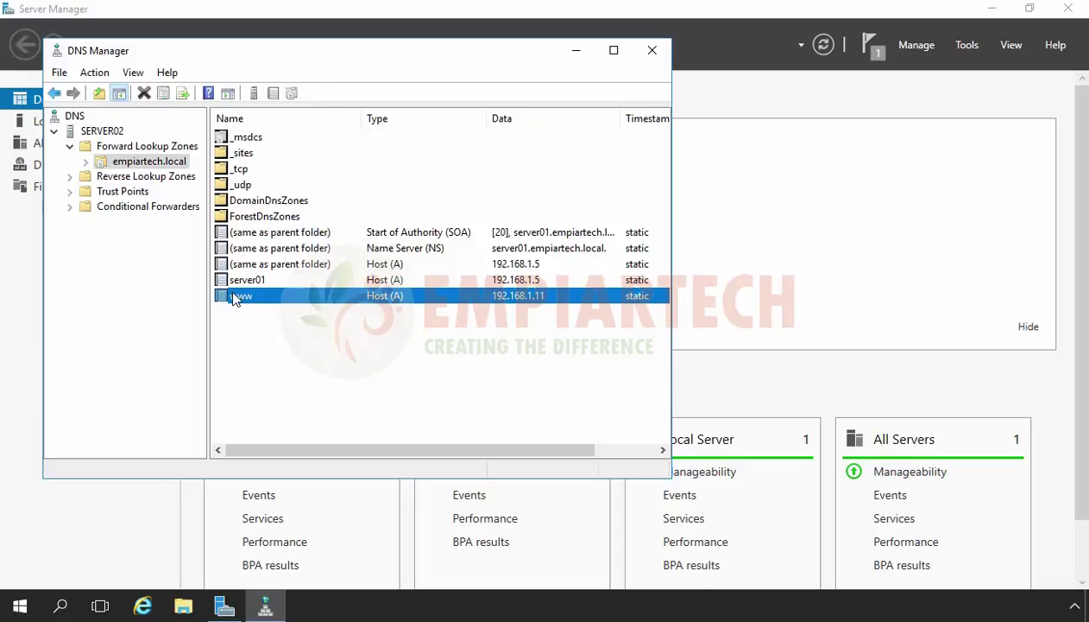
pyautogui.click(501, 238)
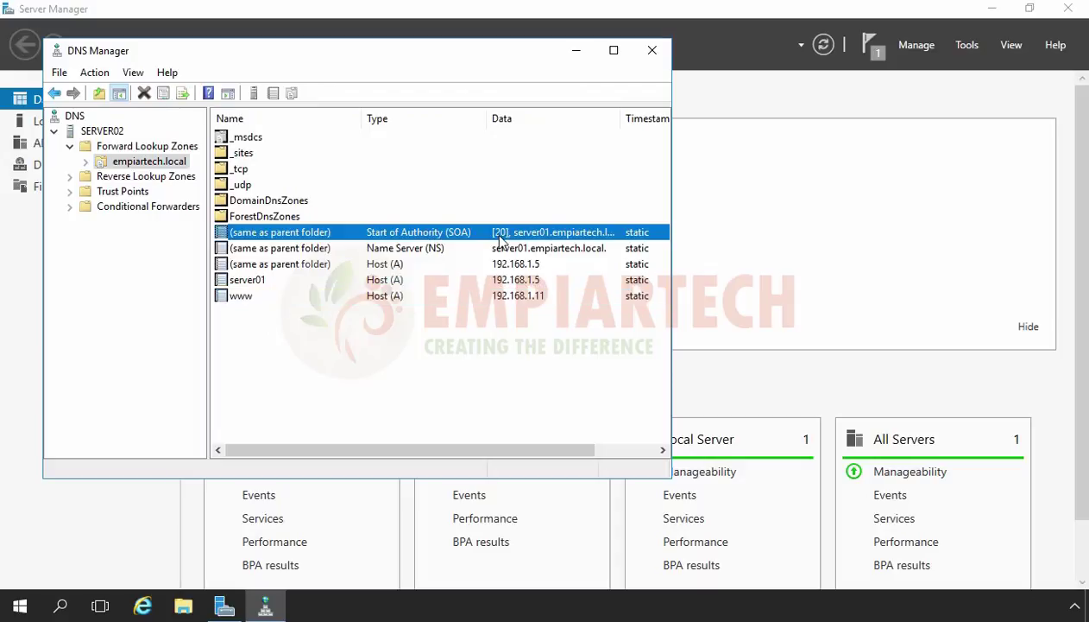